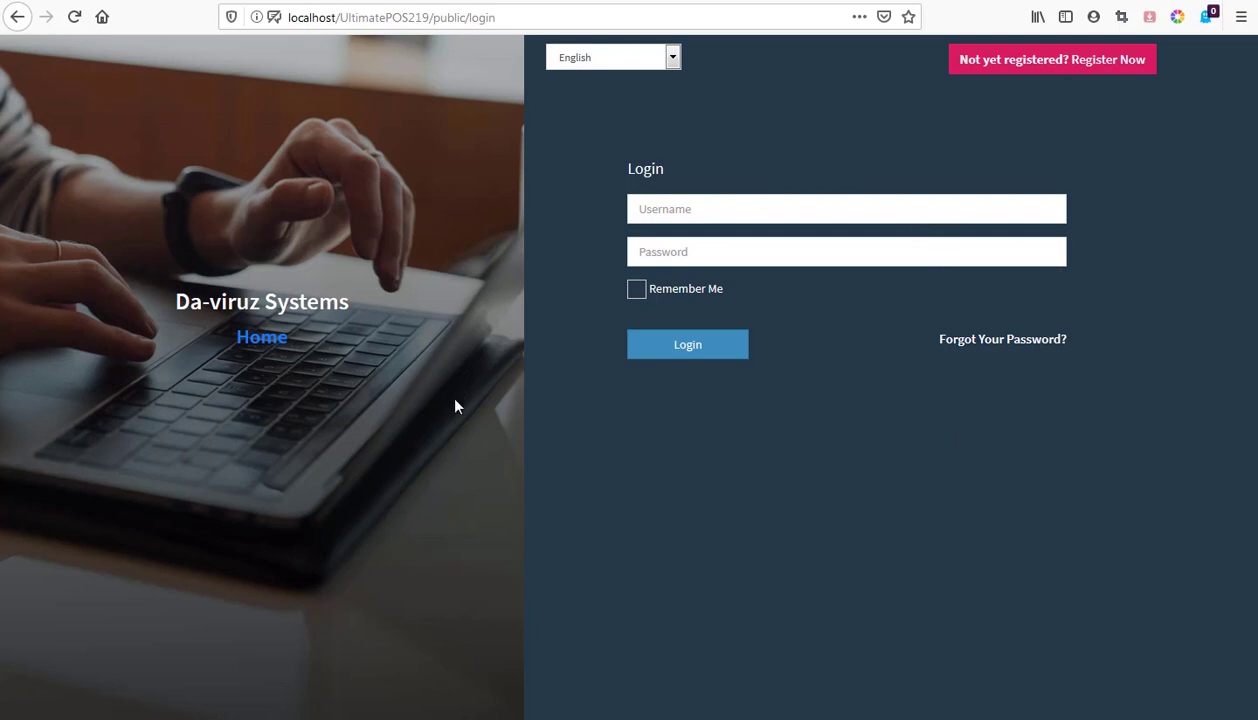
# Log in to the POS system with the saved administrator username and password.
pyautogui.click(673, 210)
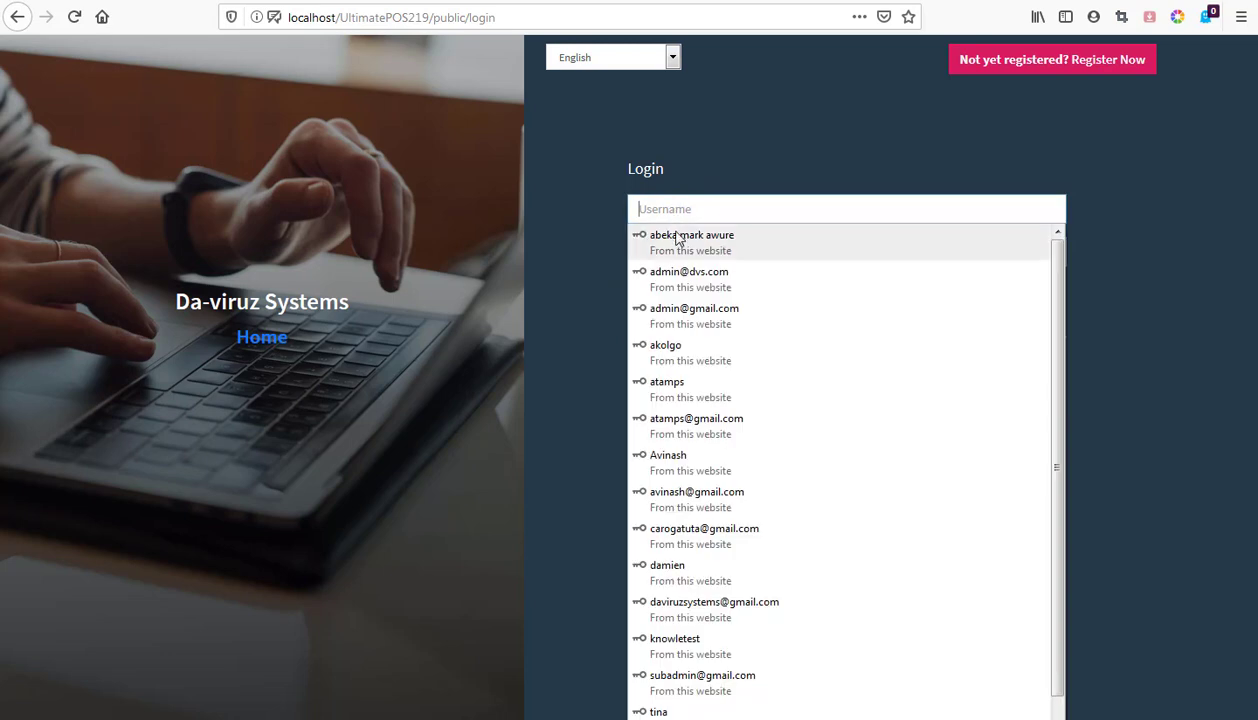
pyautogui.click(670, 458)
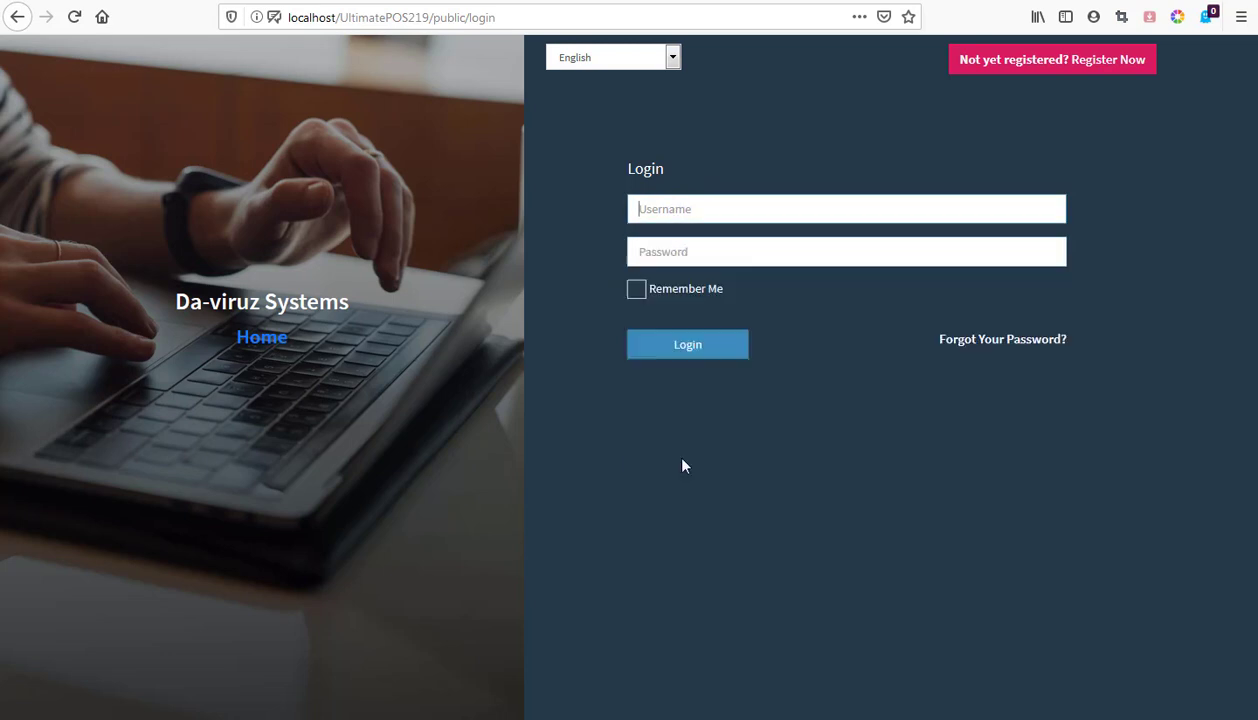
pyautogui.click(677, 344)
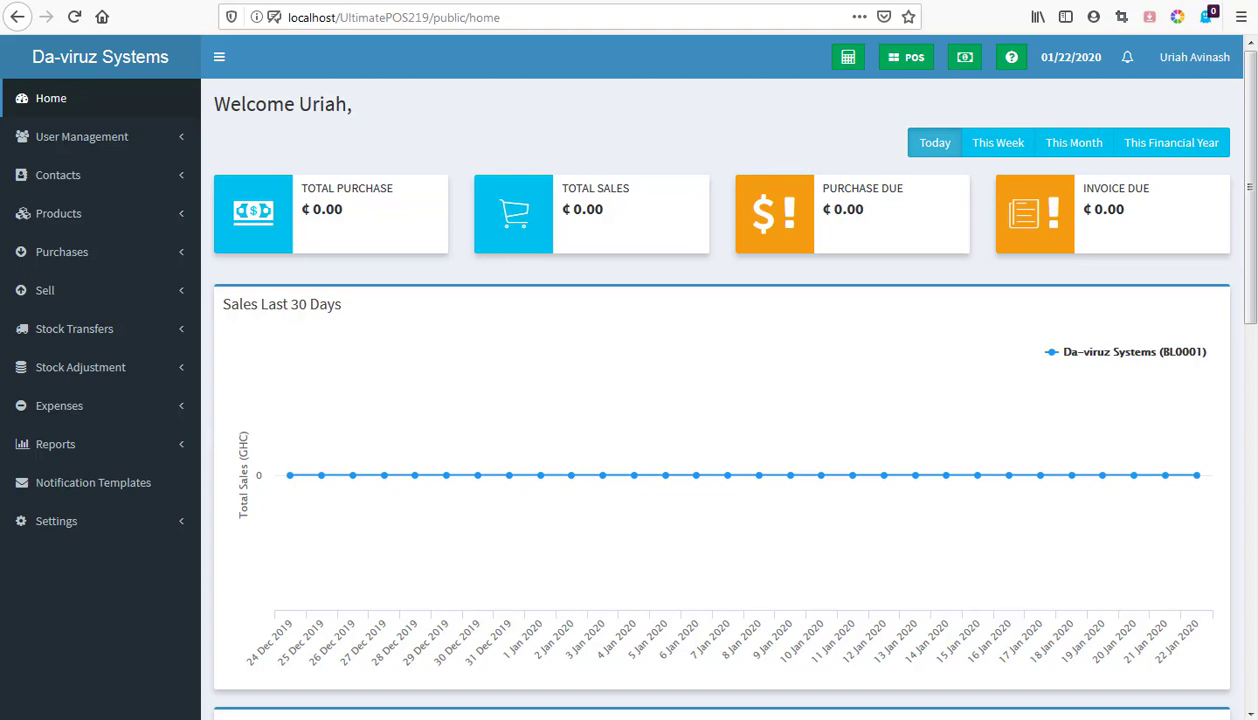
# Switch to Windows Explorer and browse to the C:\wamp\www\UltimatePOS219 folder.
pyautogui.press('super')
pyautogui.click(300, 518)
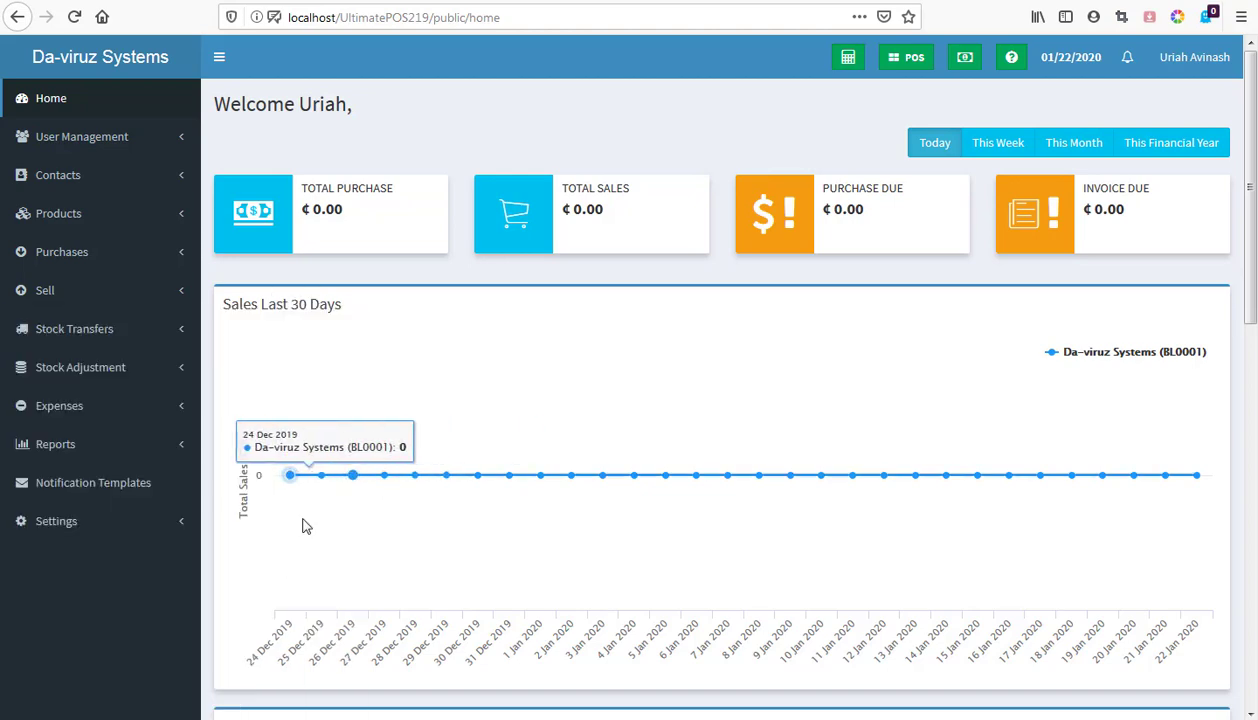
pyautogui.doubleClick(470, 170)
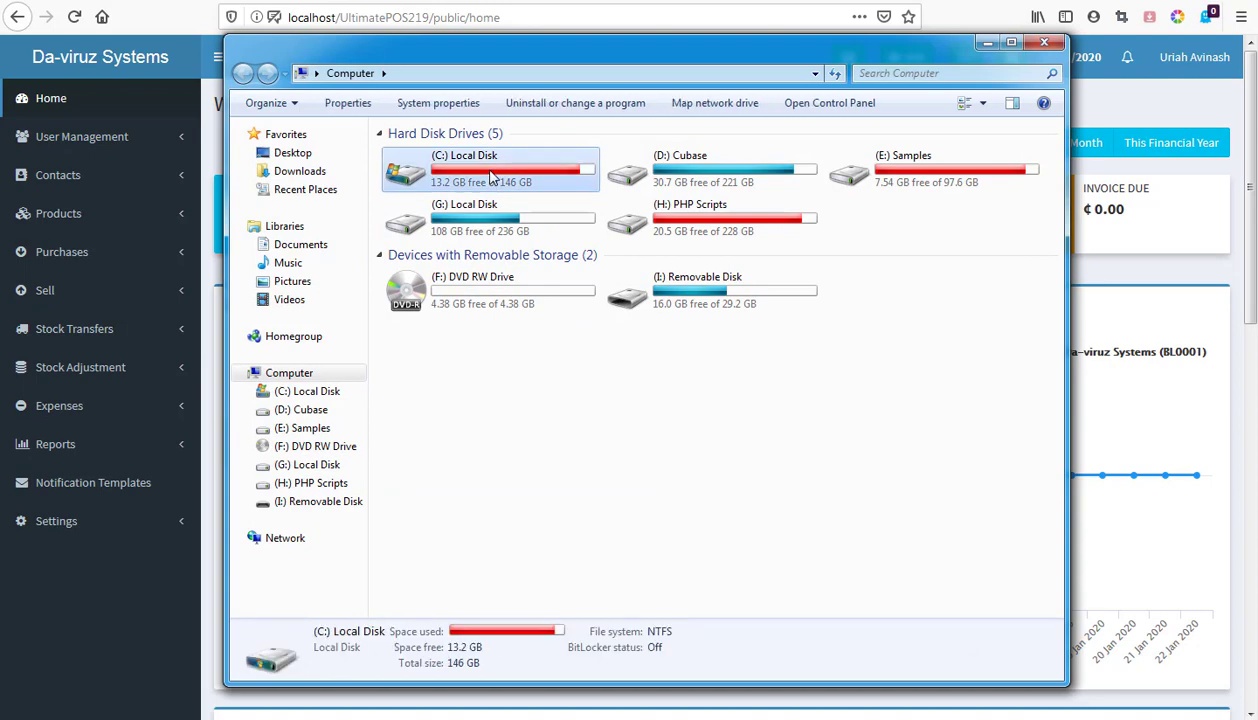
pyautogui.doubleClick(422, 262)
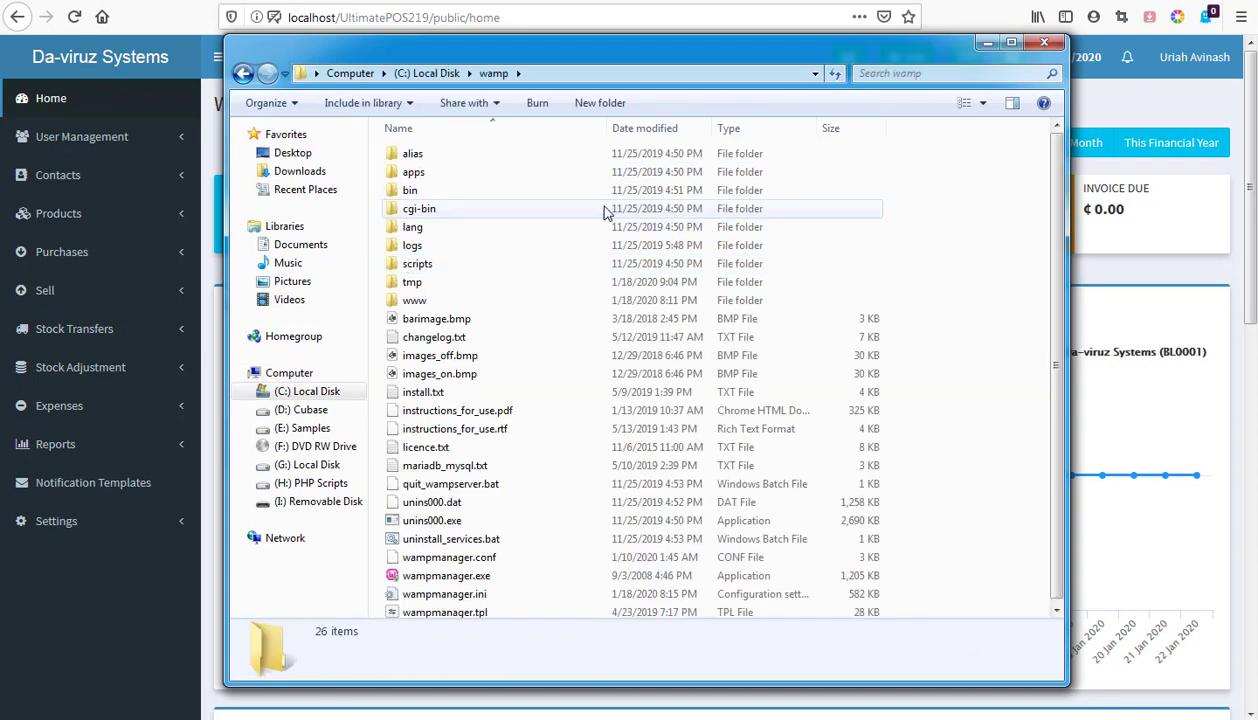
pyautogui.click(408, 303)
pyautogui.doubleClick(408, 303)
pyautogui.click(508, 275)
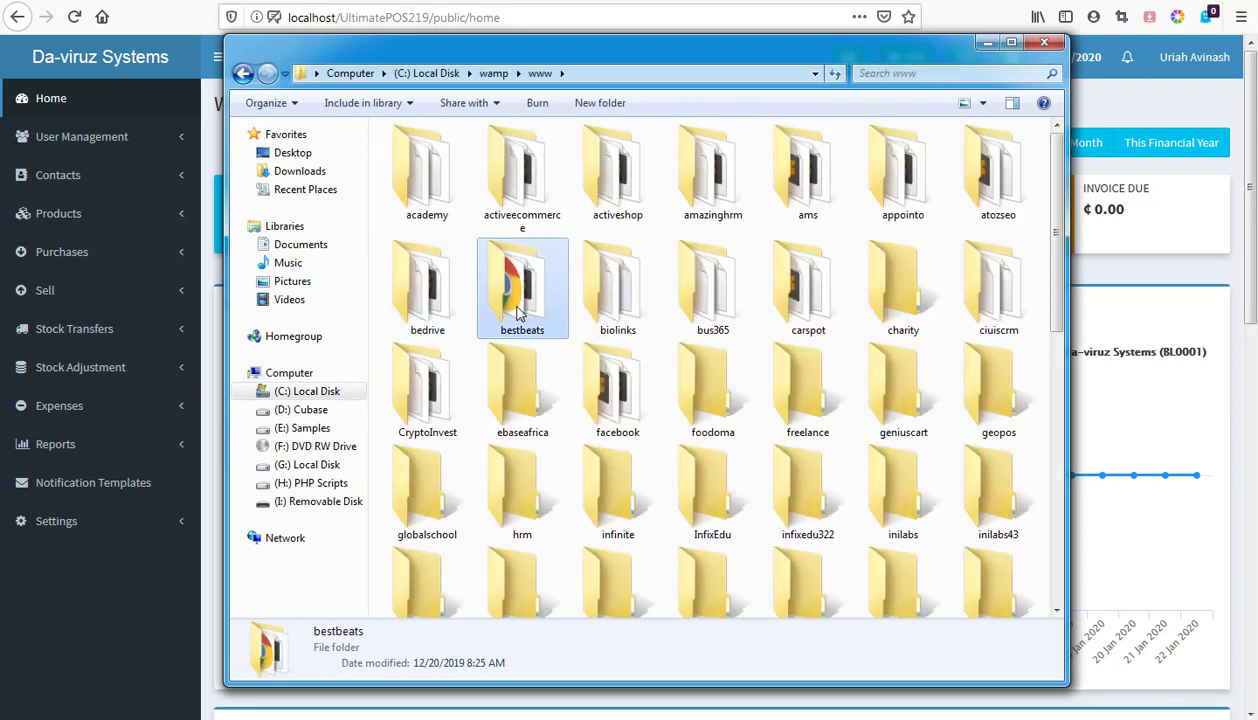
pyautogui.press('u')
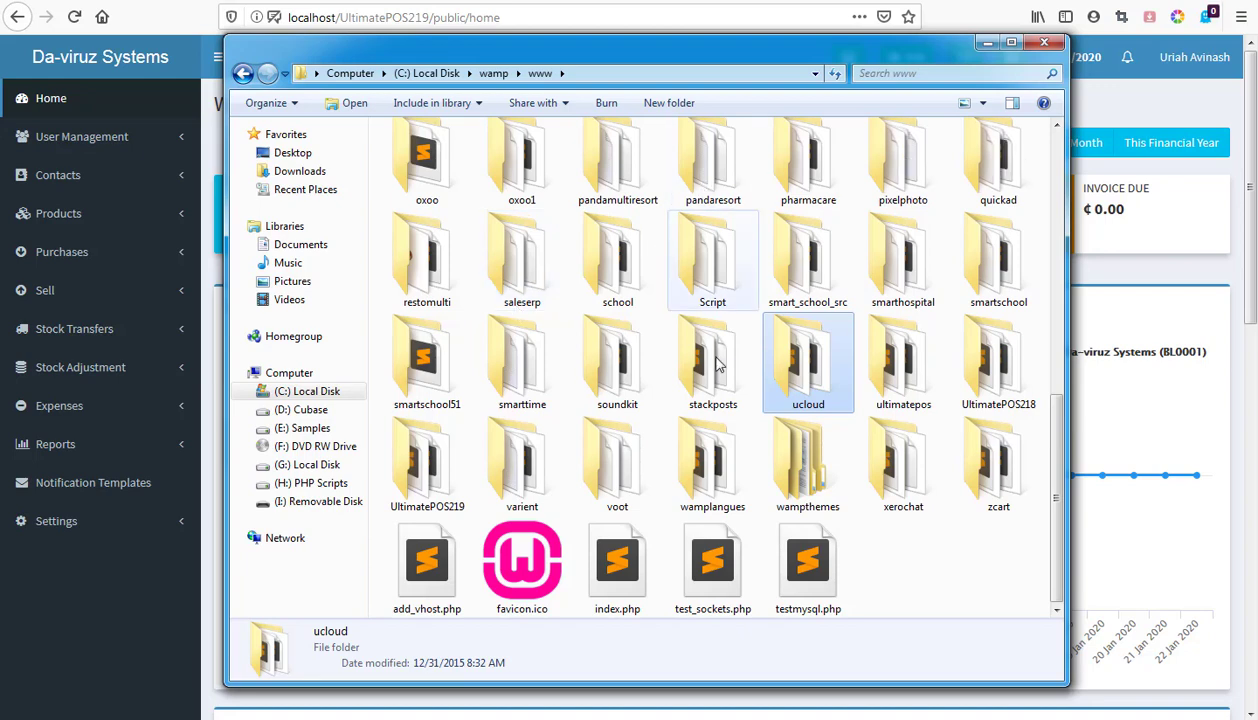
pyautogui.doubleClick(435, 490)
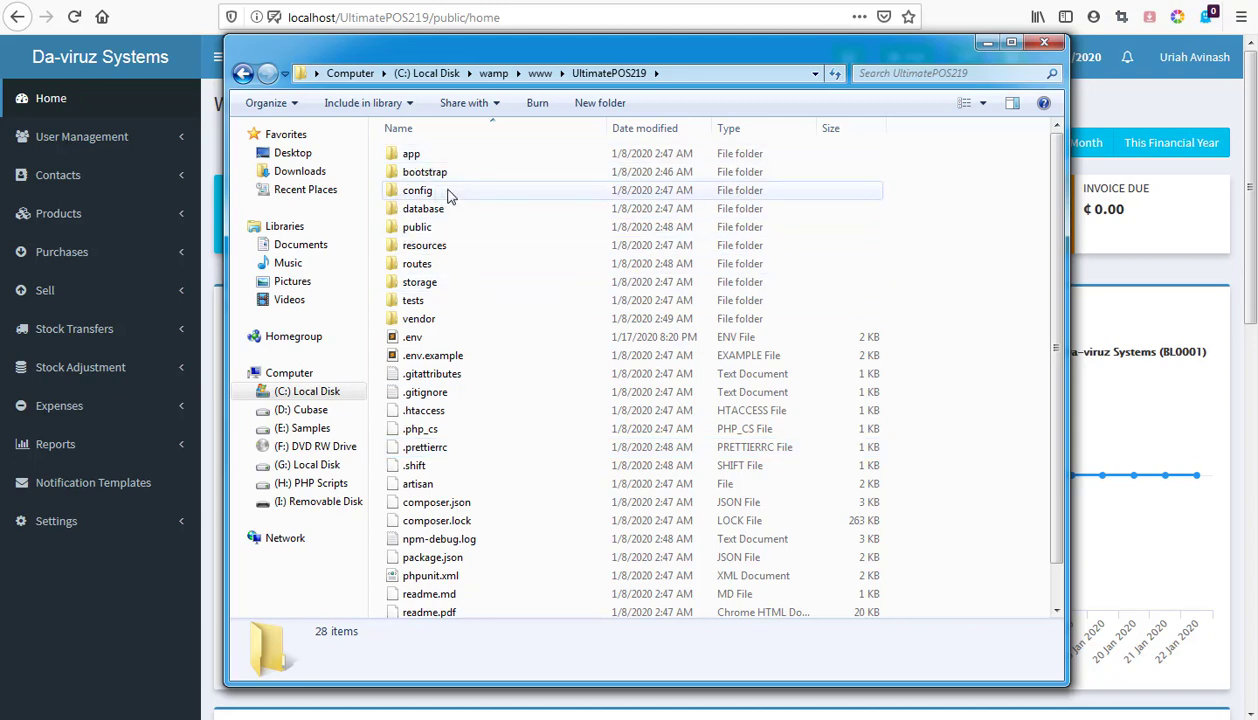
# Create a folder named Modules inside the UltimatePOS219 folder.
pyautogui.click(598, 103)
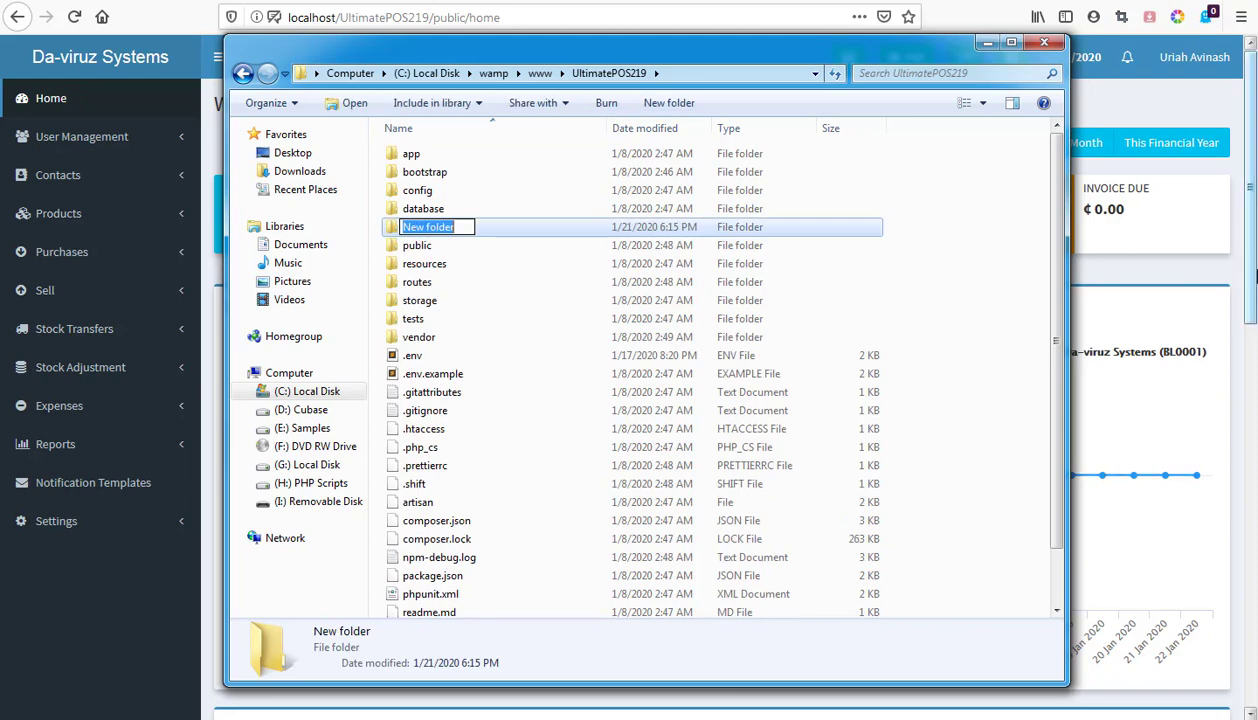
pyautogui.write('Modules')
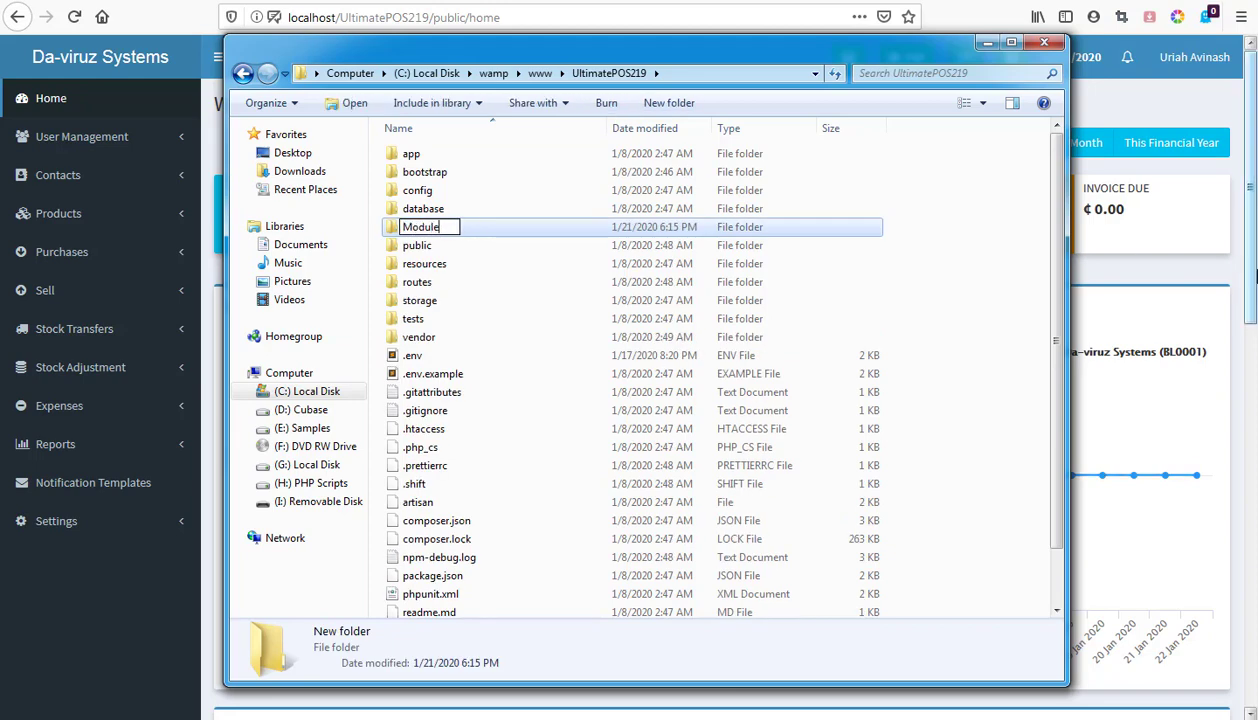
pyautogui.click(956, 279)
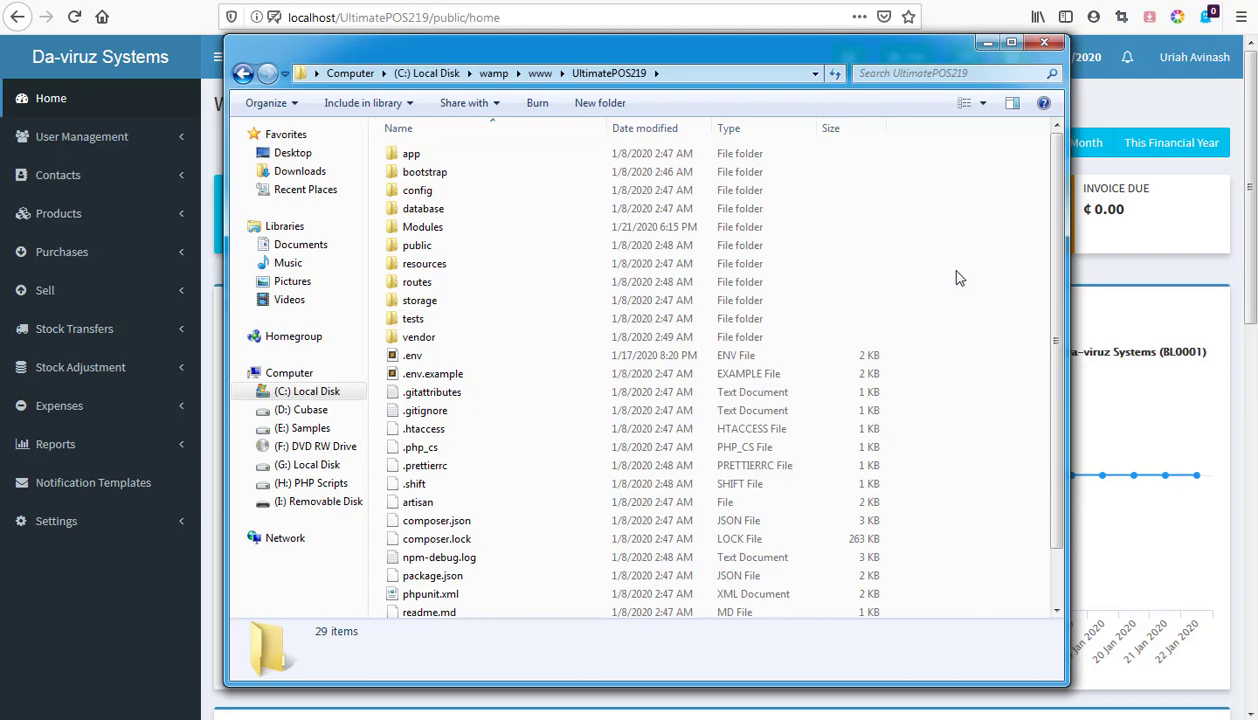
# Set ADMINISTRATOR_USERNAMES in the .env file to the administrator's login username, then save and close the file.
pyautogui.doubleClick(413, 356)
pyautogui.moveTo(694, 345); pyautogui.dragTo(665, 60)
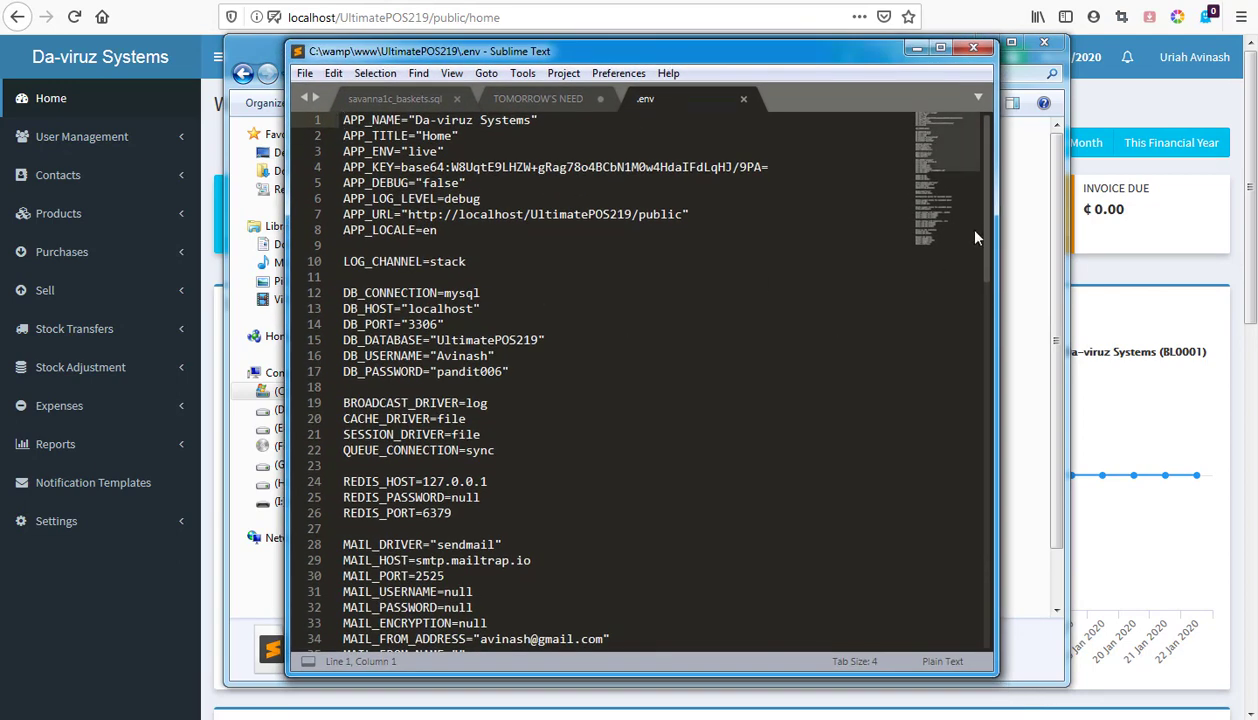
pyautogui.moveTo(974, 219); pyautogui.dragTo(989, 293)
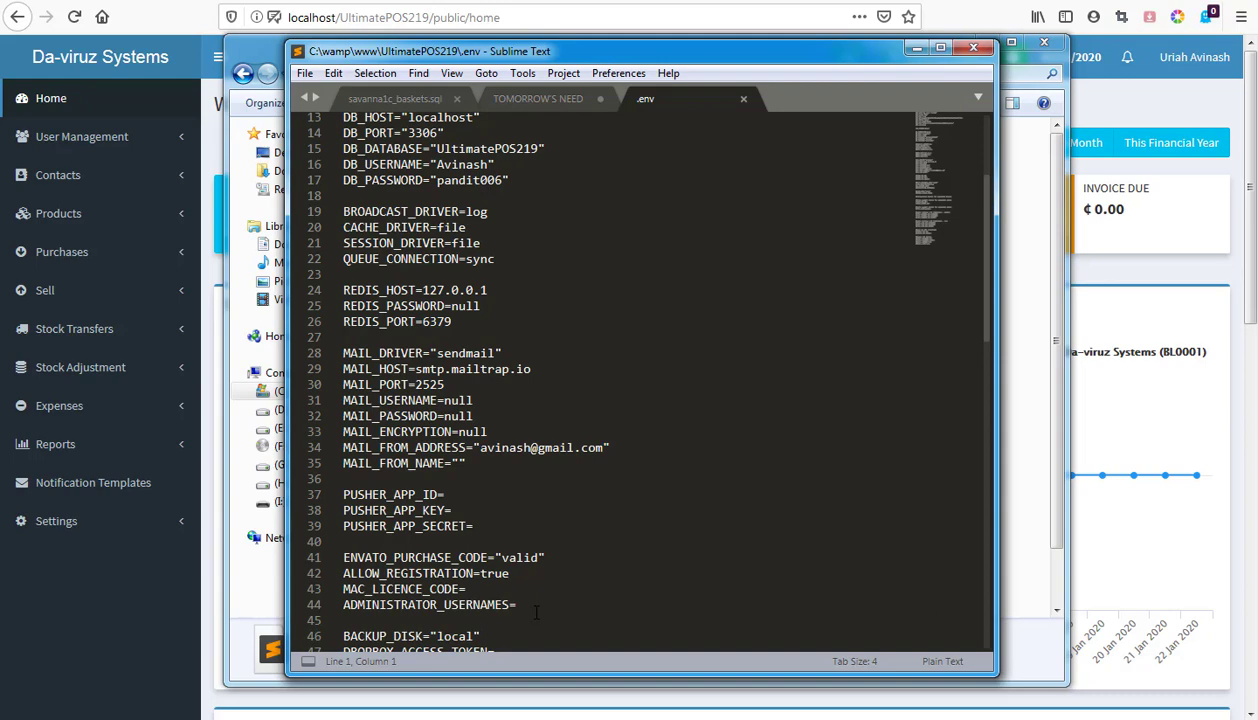
pyautogui.click(530, 604)
pyautogui.write('Avinash')
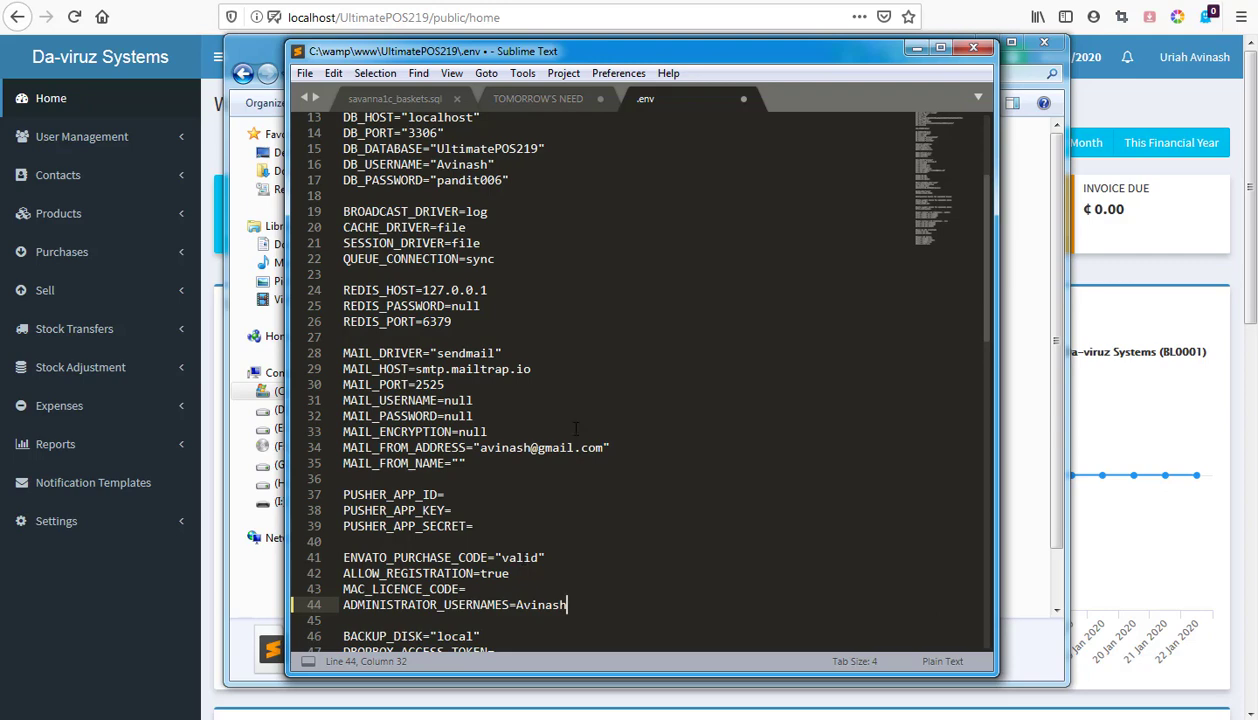
pyautogui.hotkey('ctrl', 's')
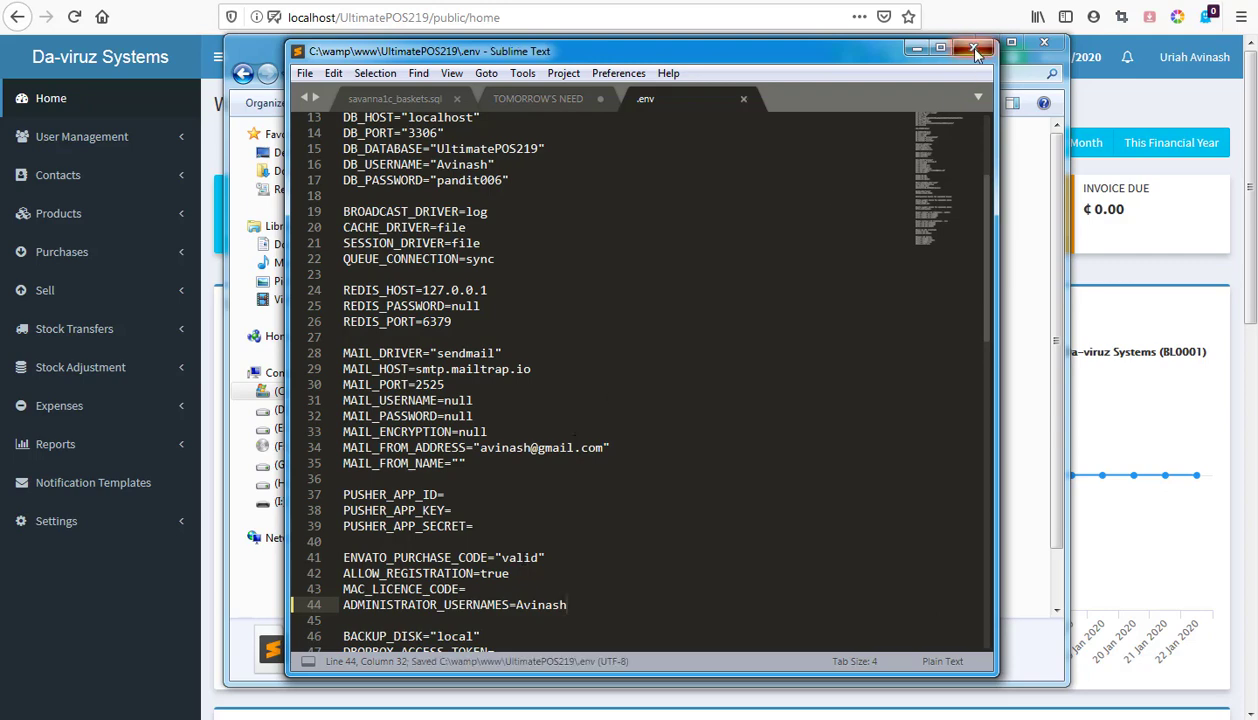
pyautogui.click(975, 50)
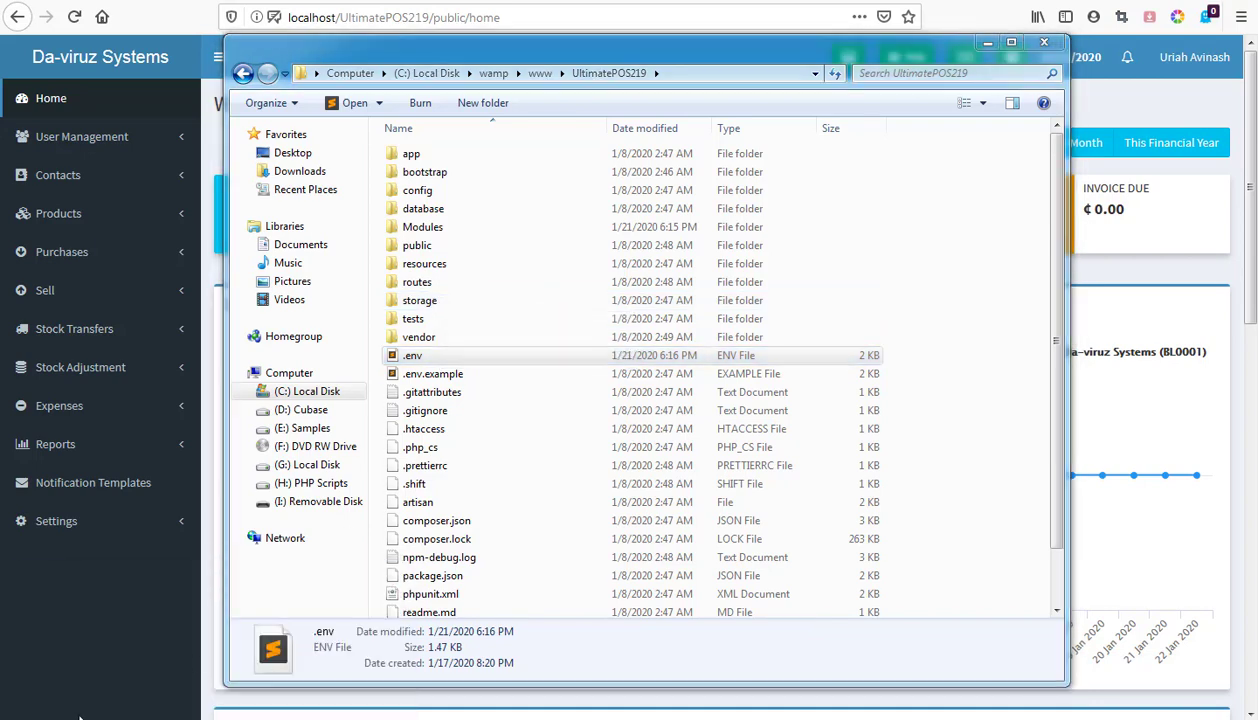
# Check the module version in Essentials\Config\config.php inside Essentials.zip from the Ultimate POS Modules folder.
pyautogui.click(93, 682)
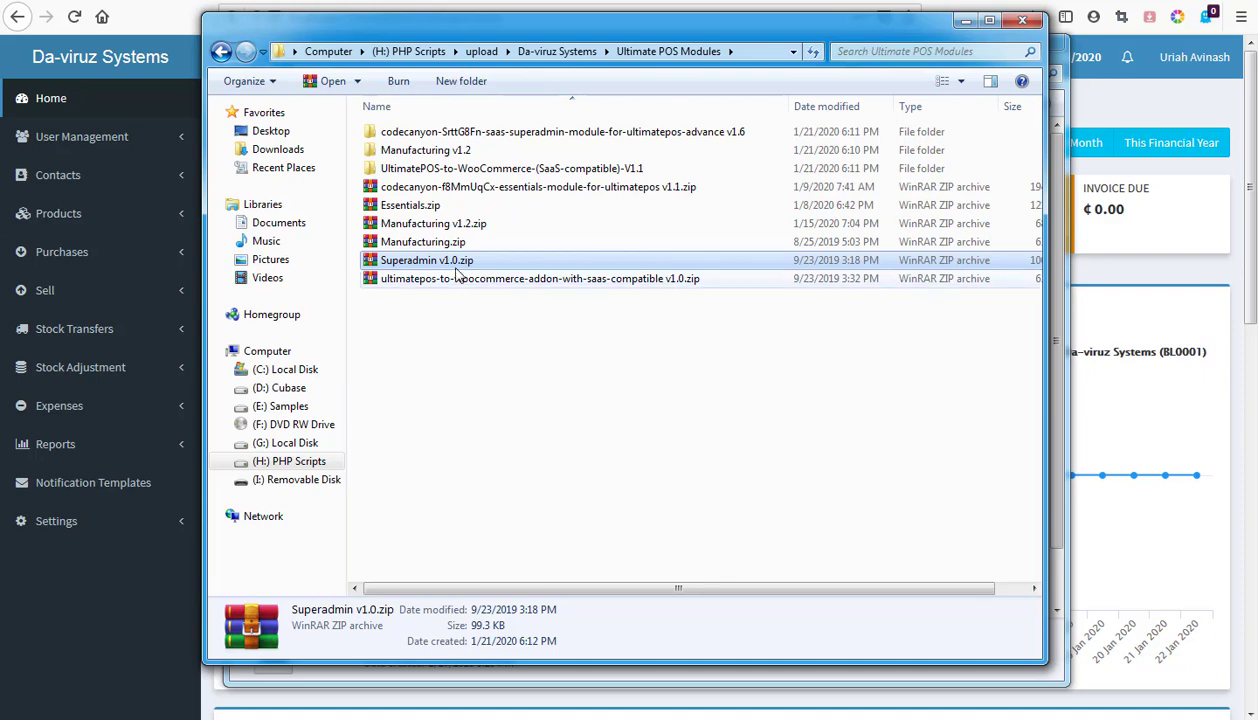
pyautogui.click(410, 207)
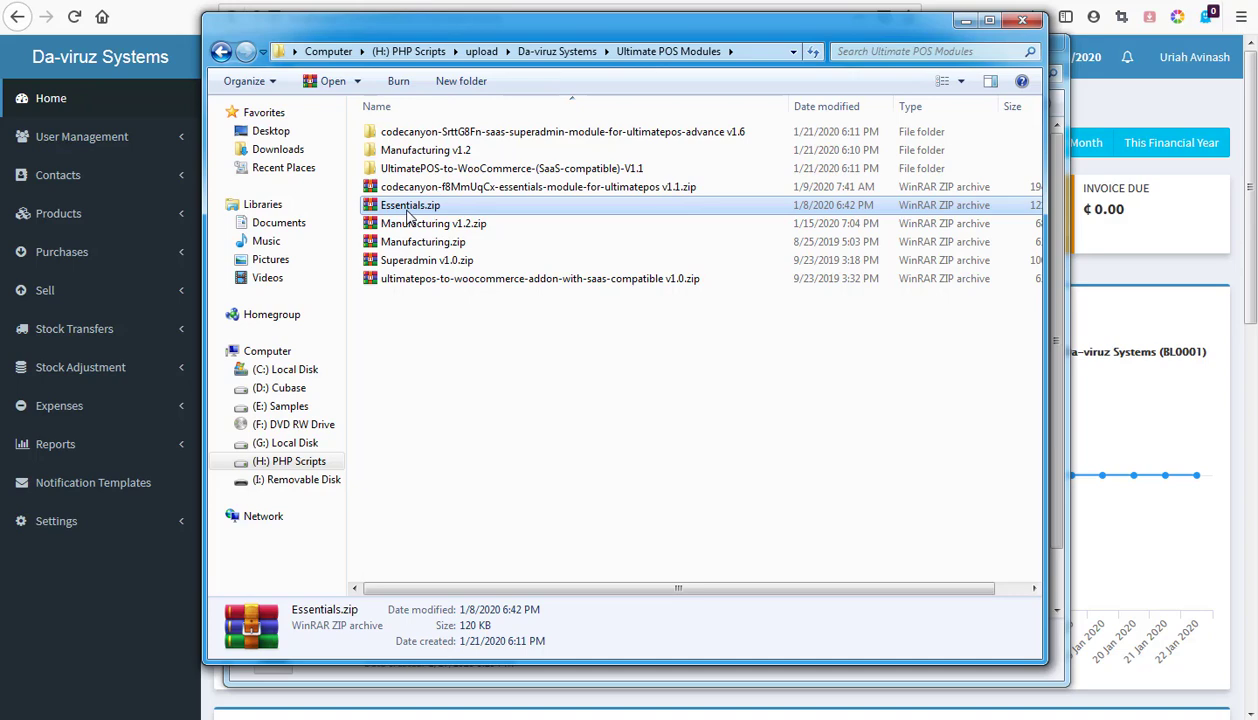
pyautogui.doubleClick(408, 212)
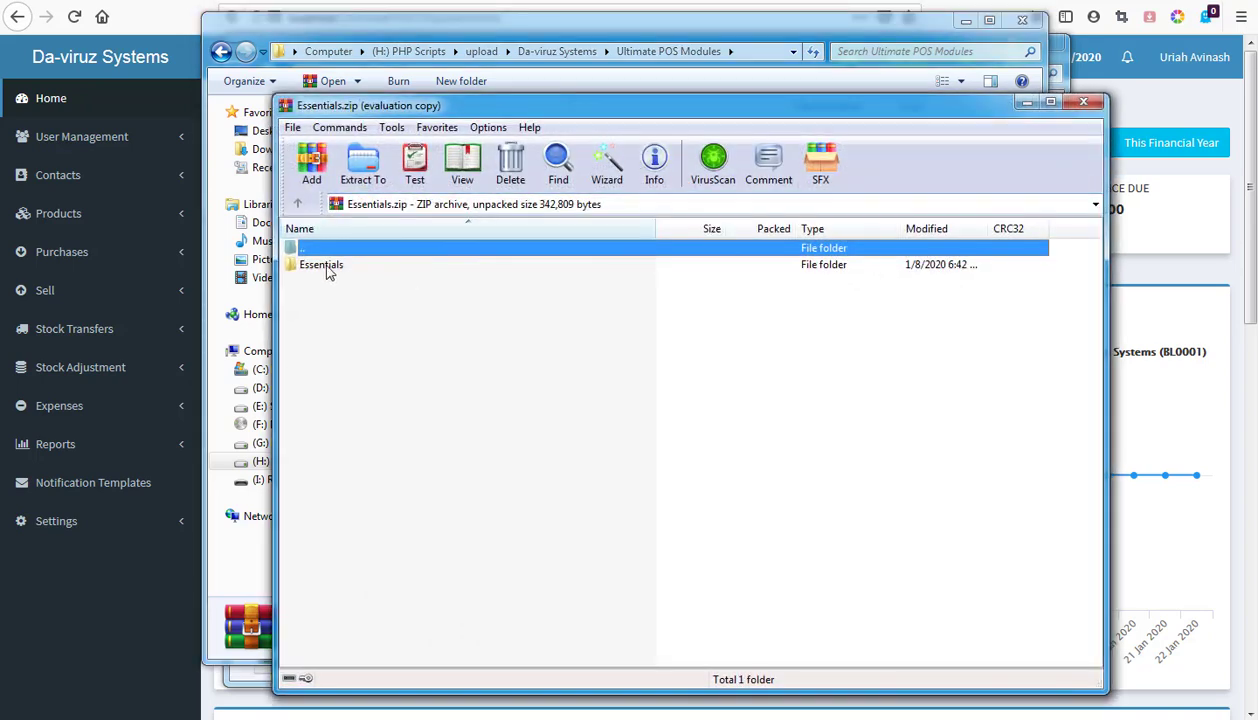
pyautogui.doubleClick(326, 268)
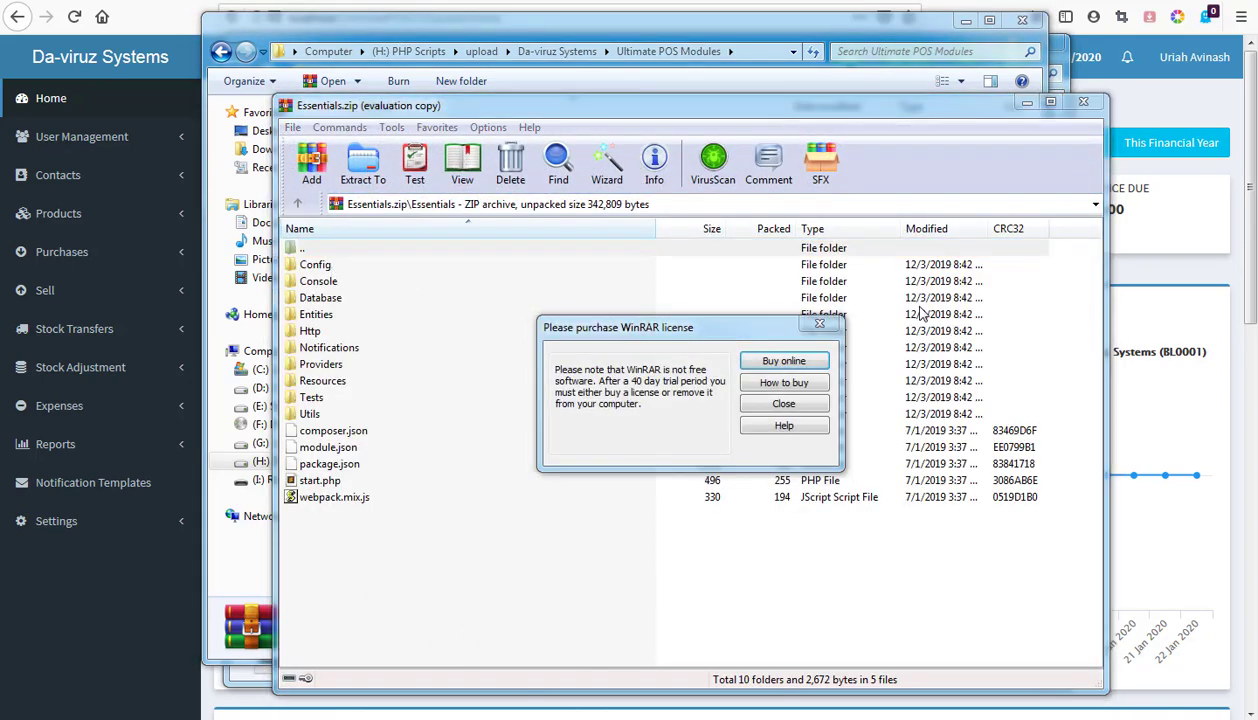
pyautogui.click(819, 323)
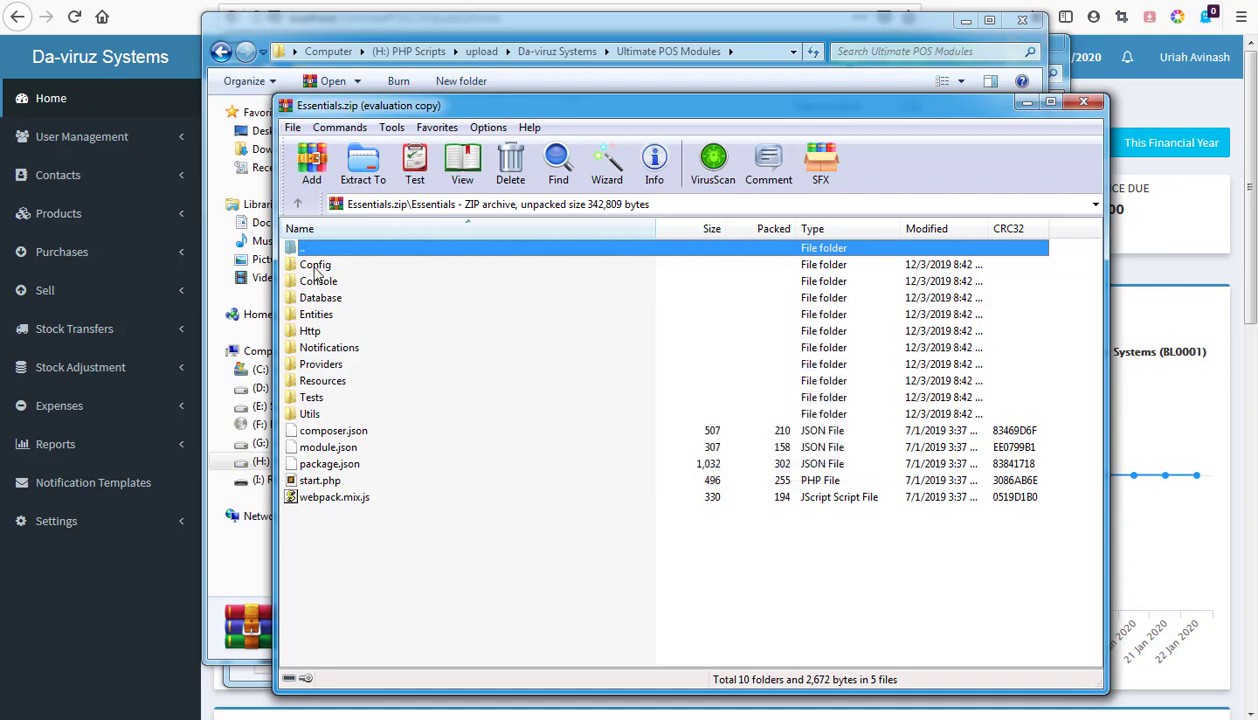
pyautogui.doubleClick(314, 265)
pyautogui.doubleClick(322, 283)
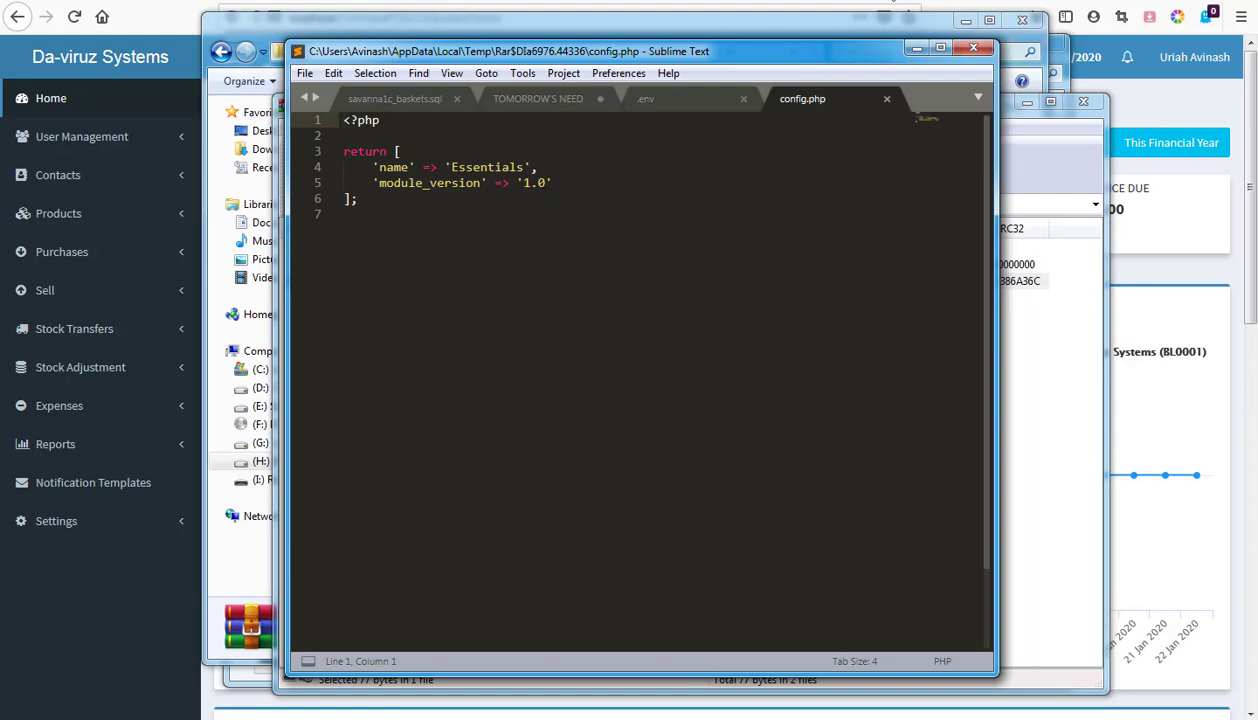
pyautogui.click(973, 47)
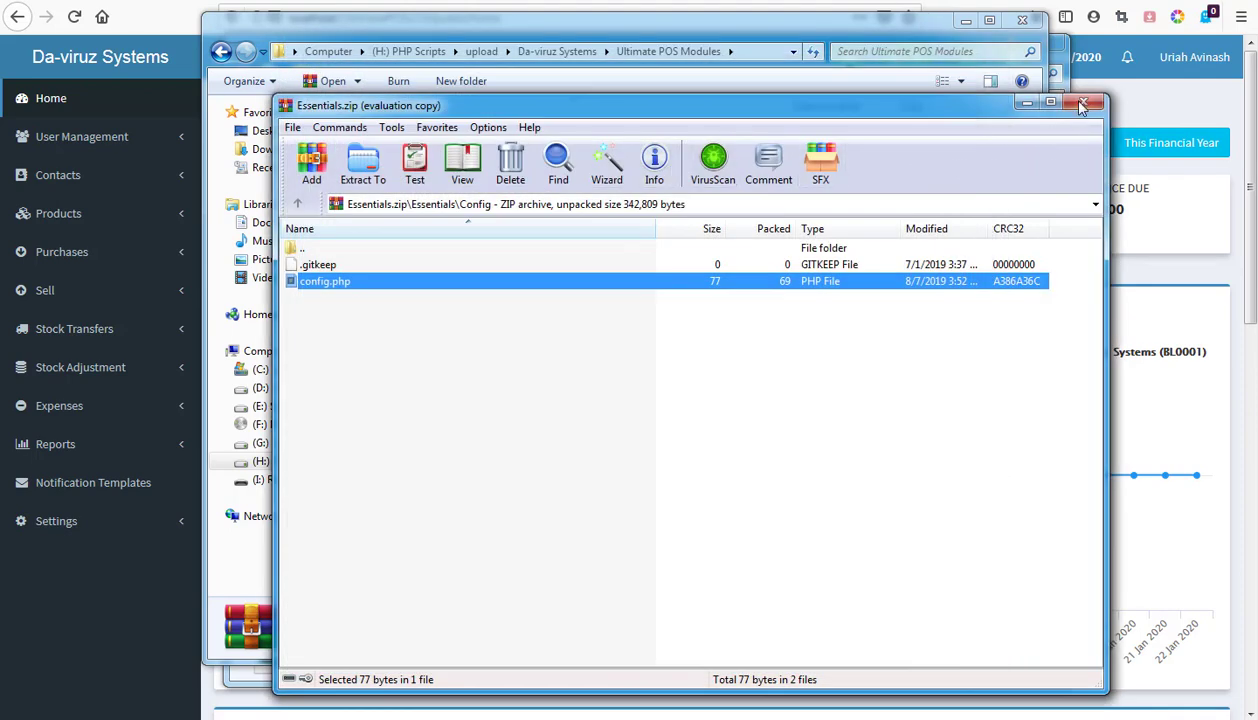
pyautogui.click(1081, 105)
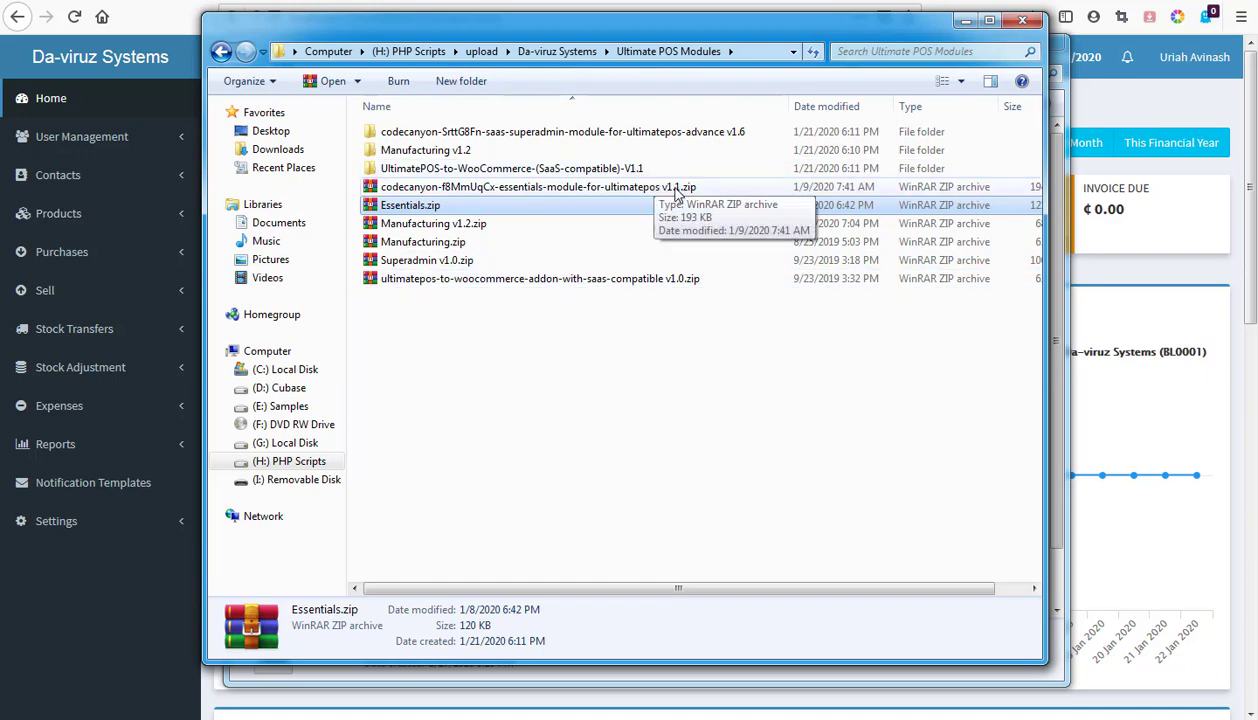
# Extract the Essentials folder from Essentials.zip into the UltimatePOS219\Modules folder.
pyautogui.doubleClick(407, 207)
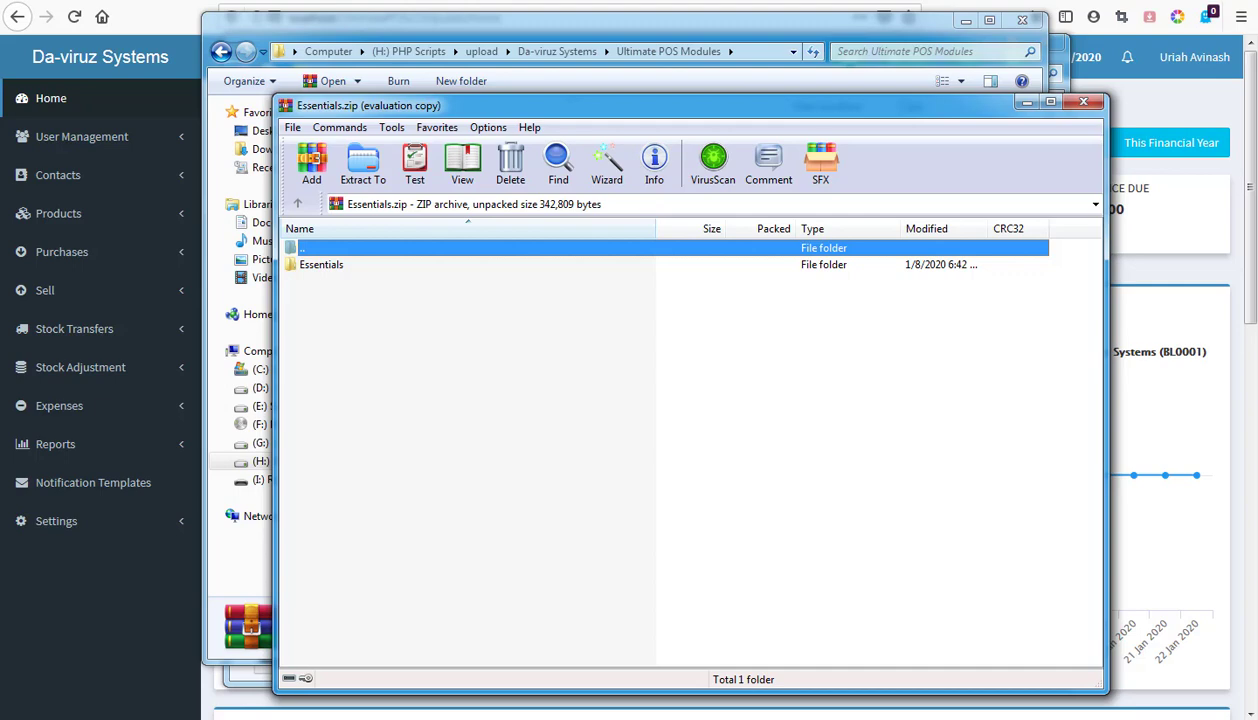
pyautogui.click(205, 716)
pyautogui.click(281, 669)
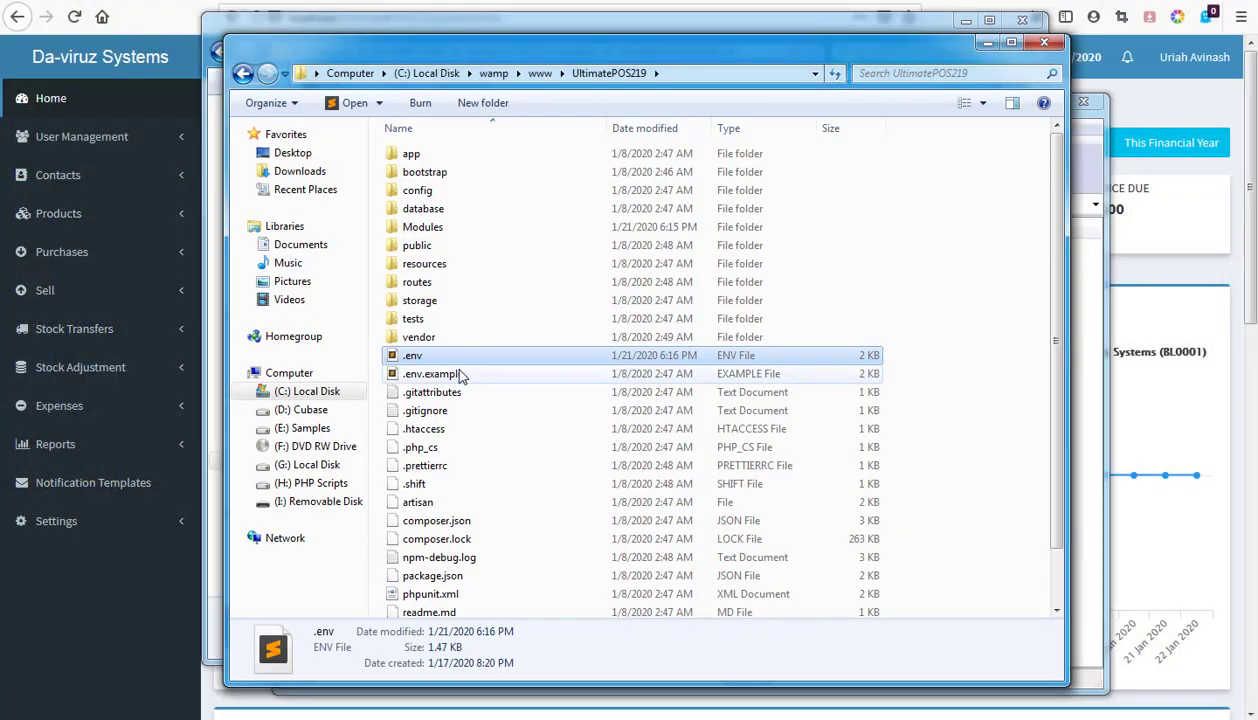
pyautogui.doubleClick(424, 229)
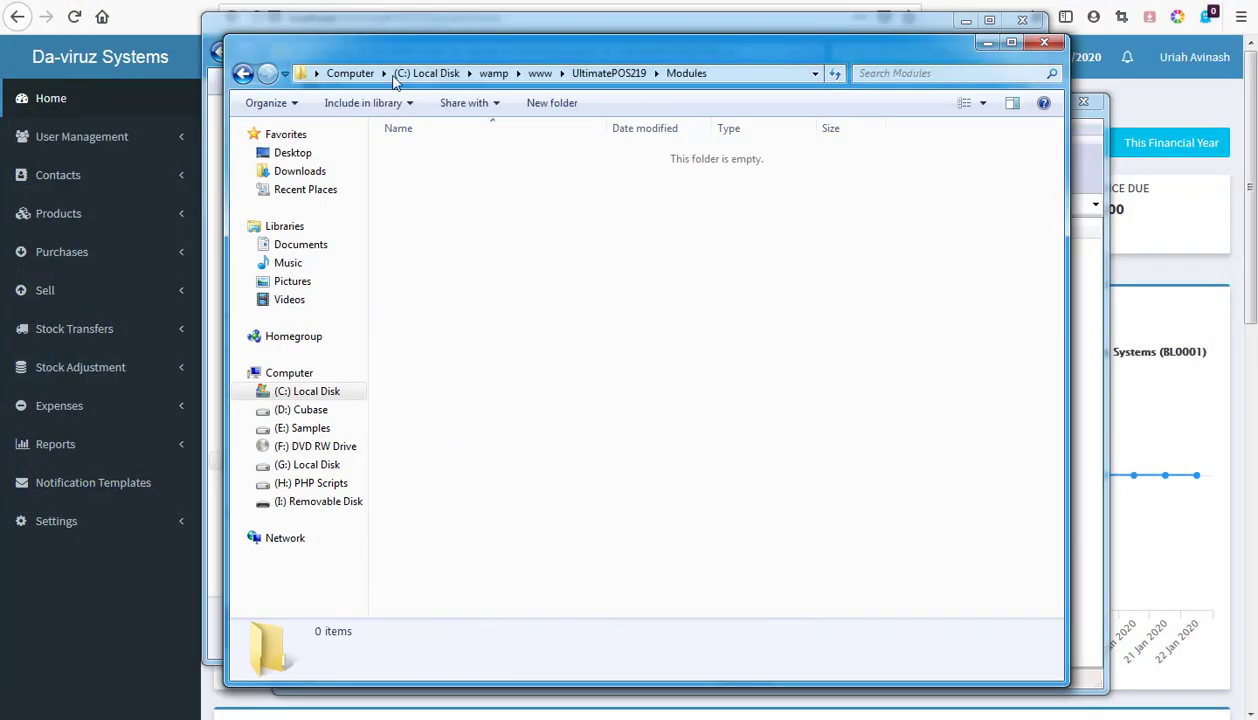
pyautogui.moveTo(383, 53); pyautogui.dragTo(719, 107)
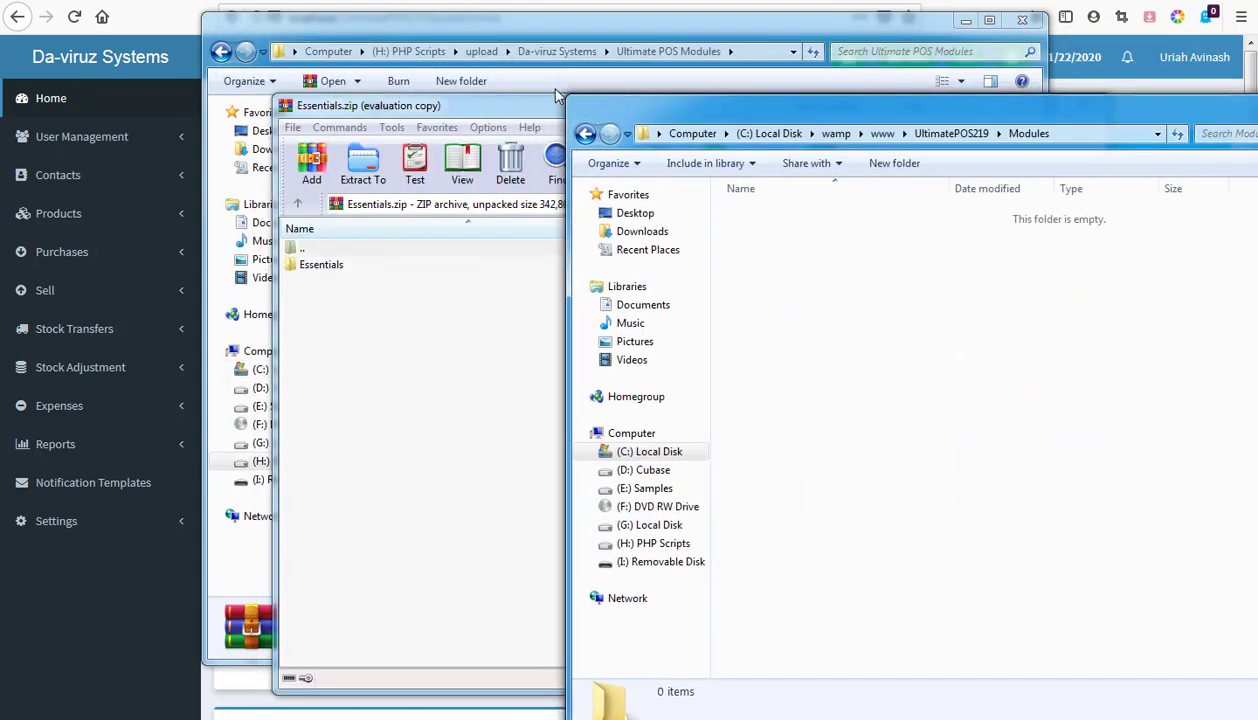
pyautogui.moveTo(518, 116); pyautogui.dragTo(246, 77)
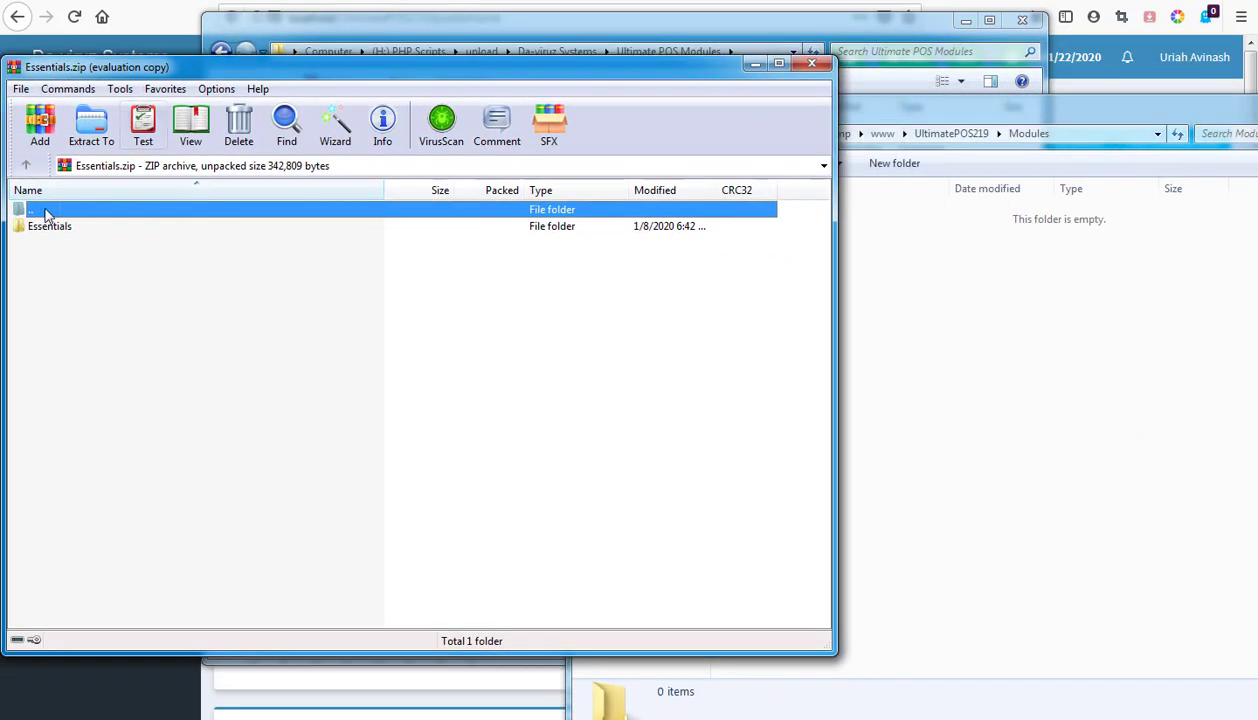
pyautogui.click(42, 226)
pyautogui.moveTo(925, 310); pyautogui.dragTo(945, 309)
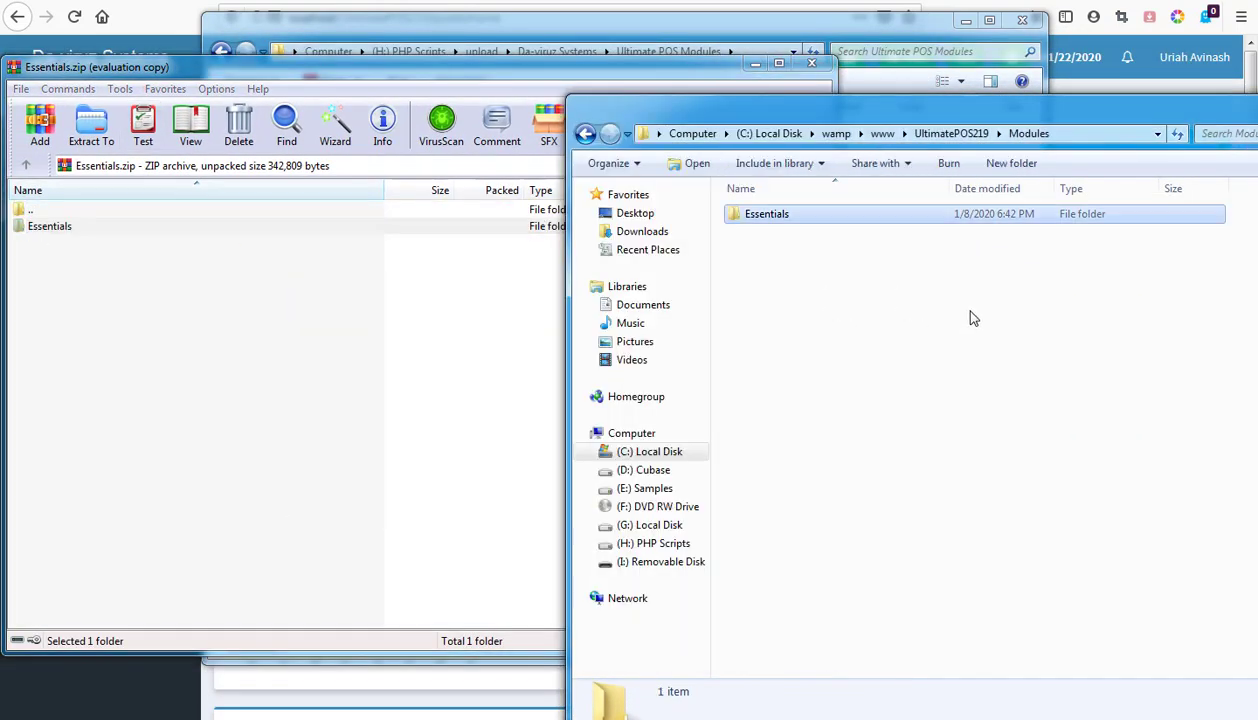
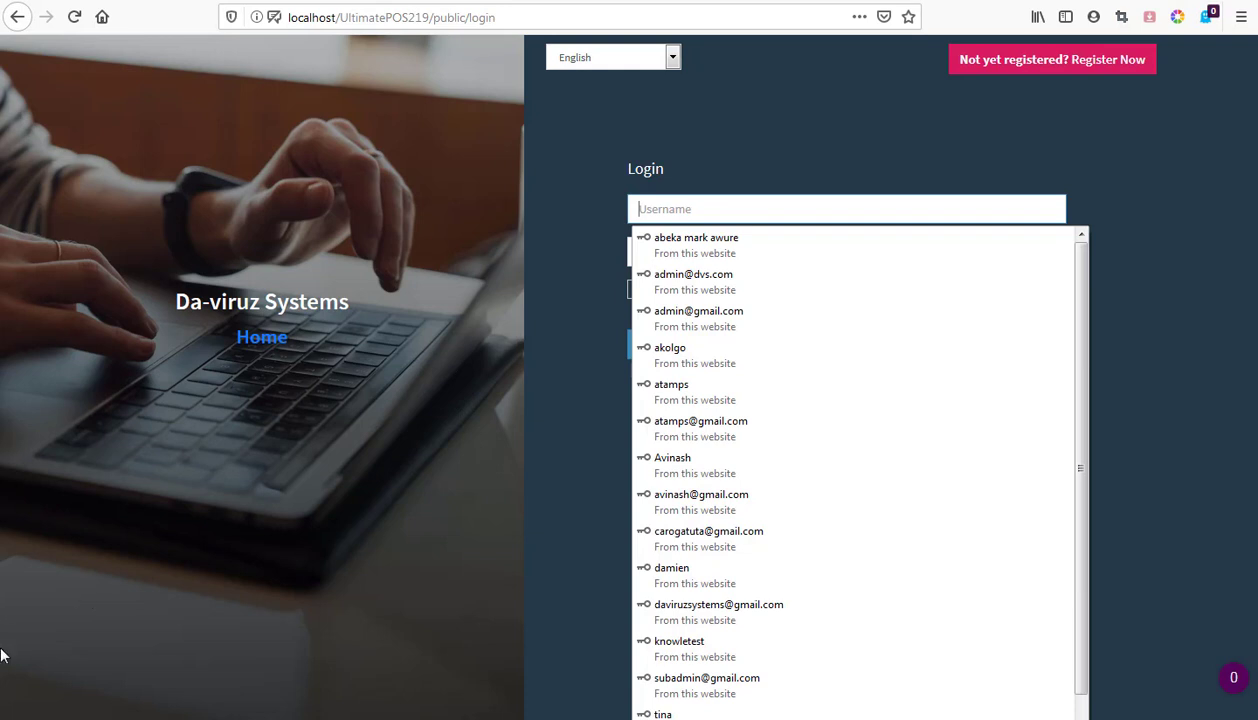
# Log back in to the POS system in the browser with the saved administrator username and password.
pyautogui.click(700, 463)
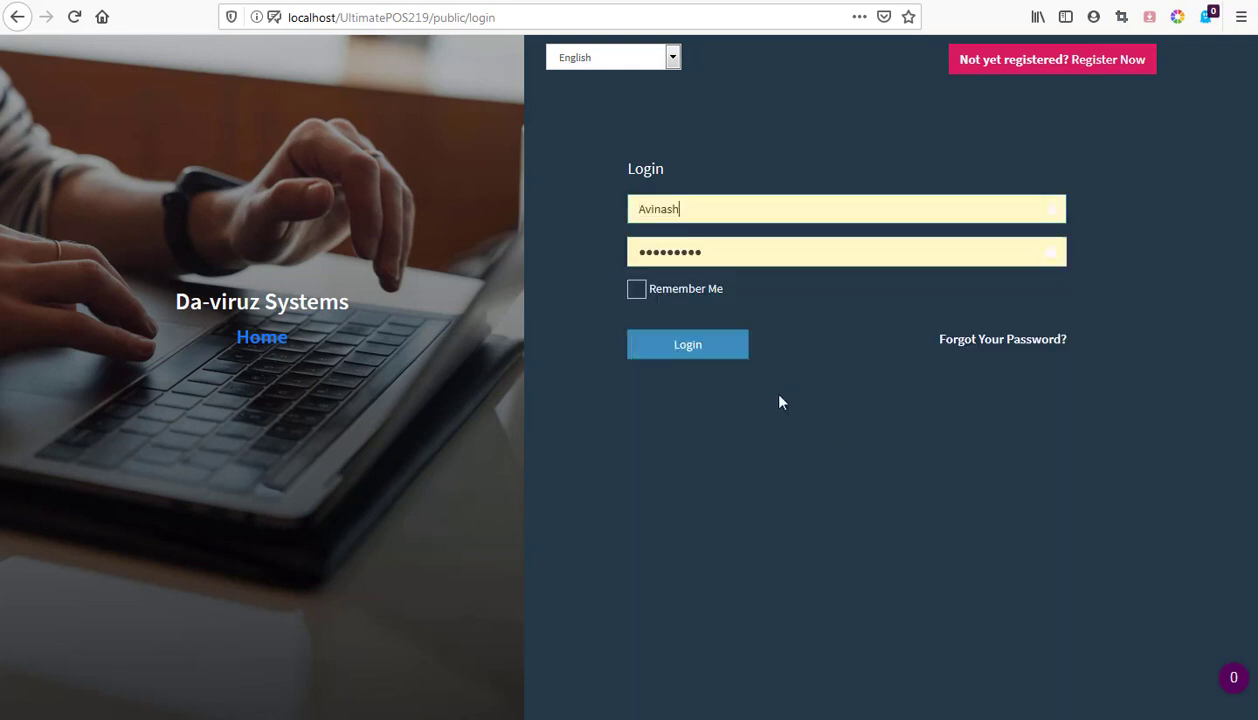
pyautogui.click(722, 349)
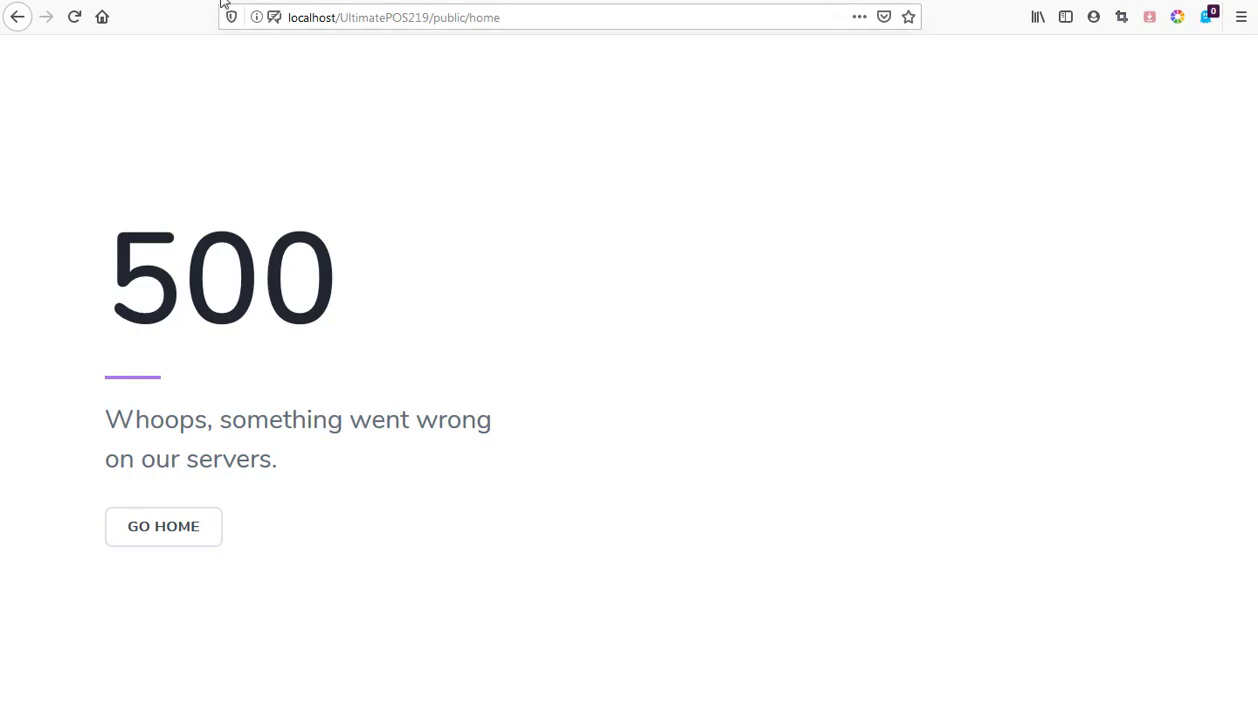
pyautogui.hotkey('ctrl', 't')
pyautogui.write('yout')
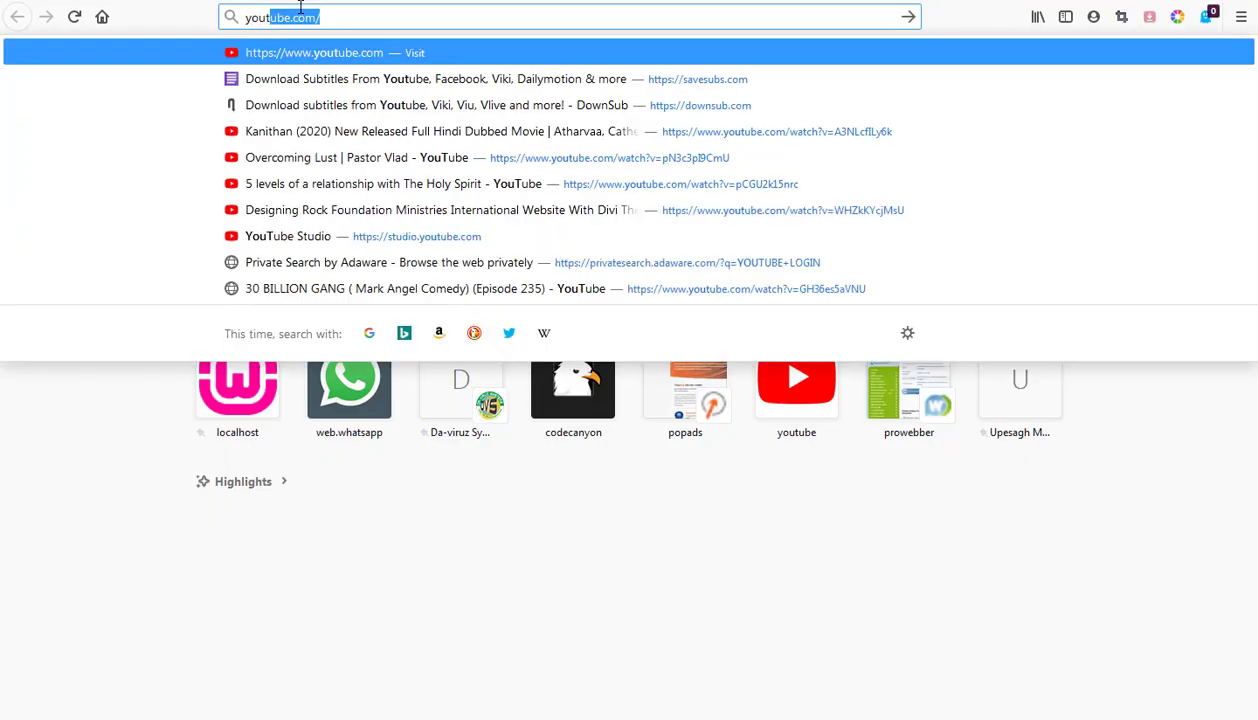
pyautogui.press('BackSpace')
pyautogui.press('BackSpace')
pyautogui.write('tube')
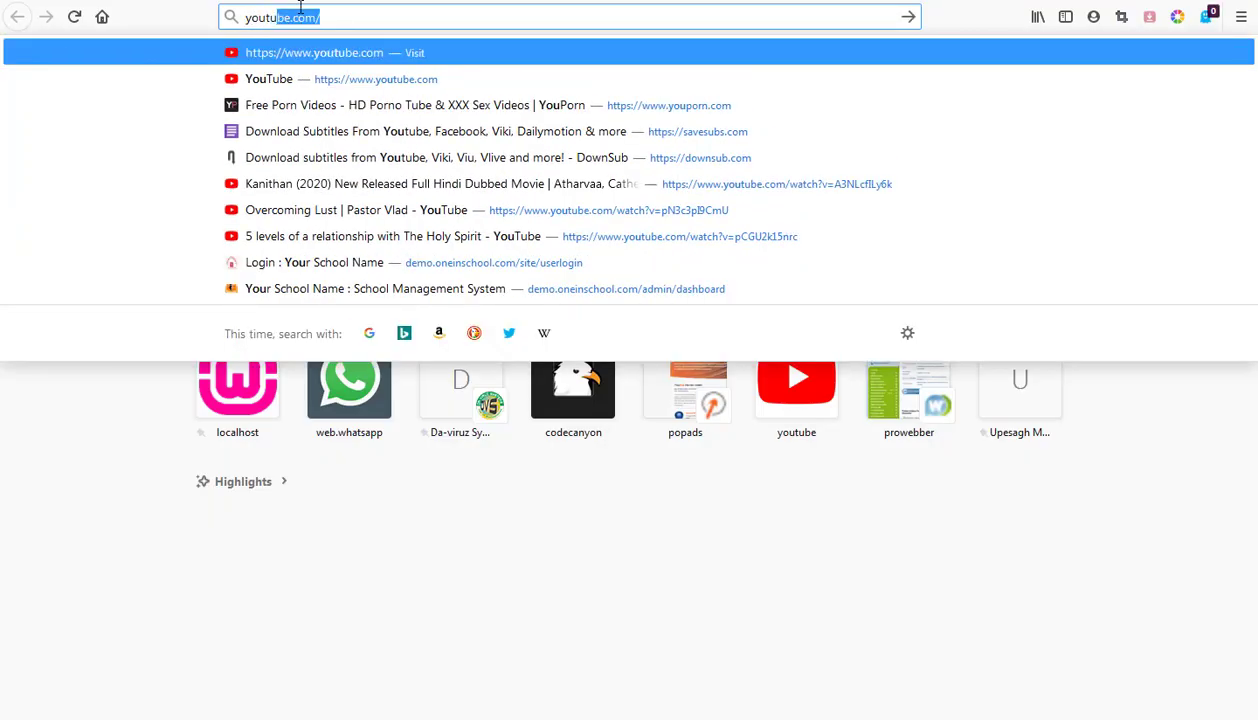
pyautogui.write('.com/')
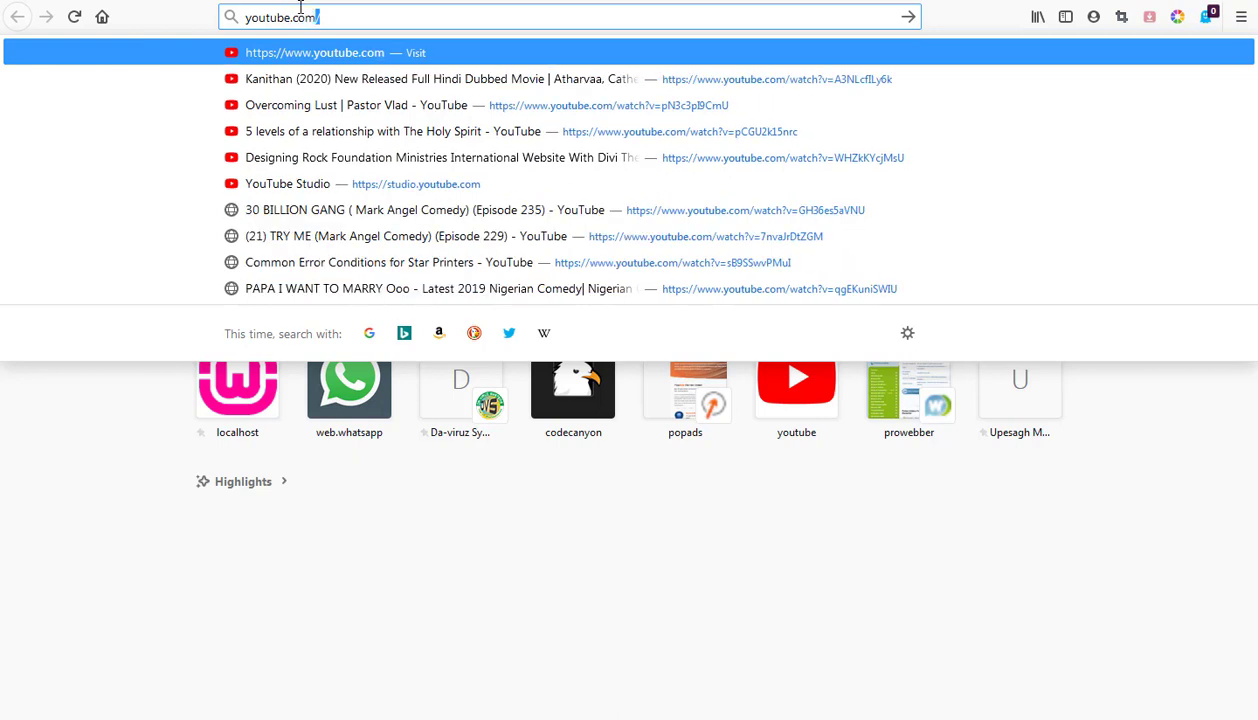
pyautogui.write('es')
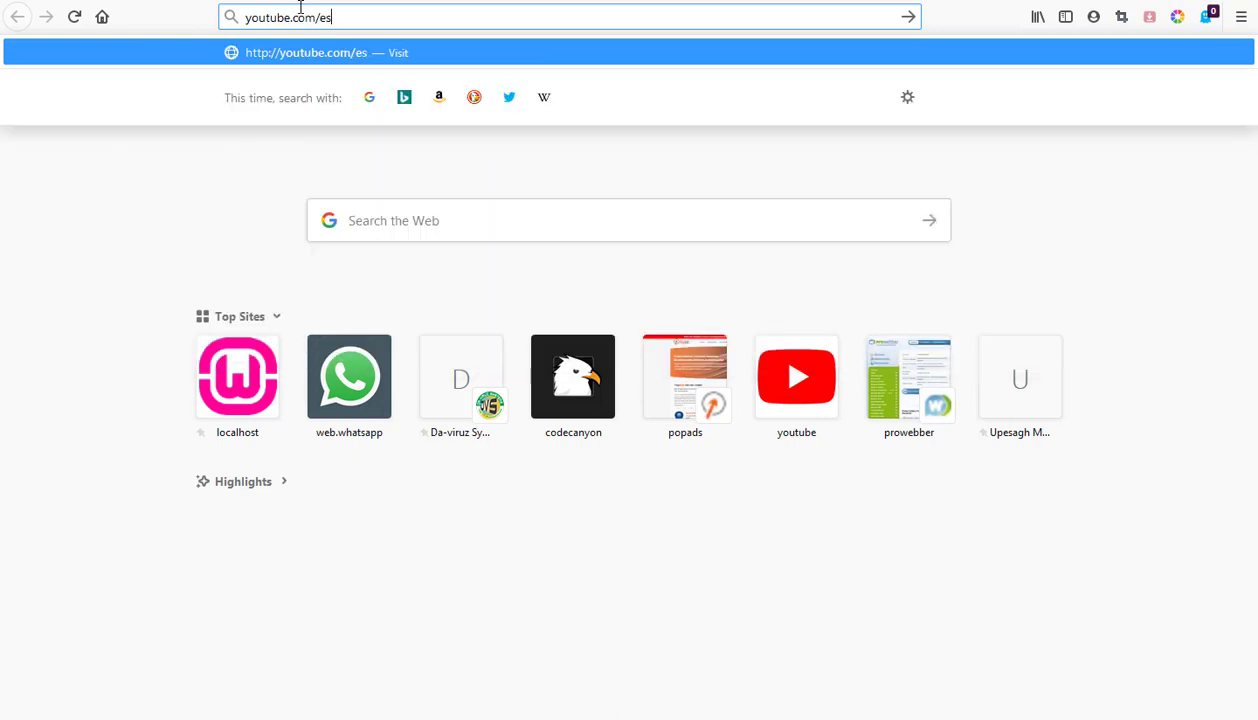
pyautogui.write('sentials/install')
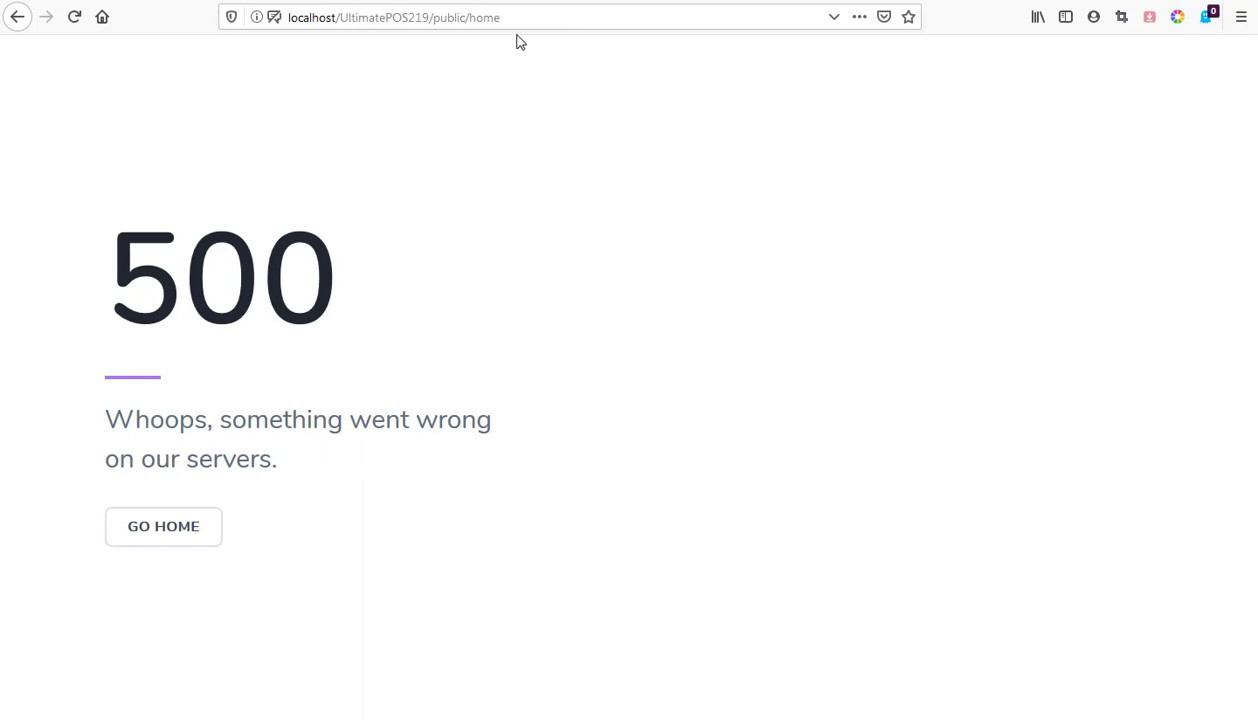
# Replace home in the site's address with essentials/install, giving localhost/UltimatePOS219/public/essentials/install.
pyautogui.doubleClick(471, 17)
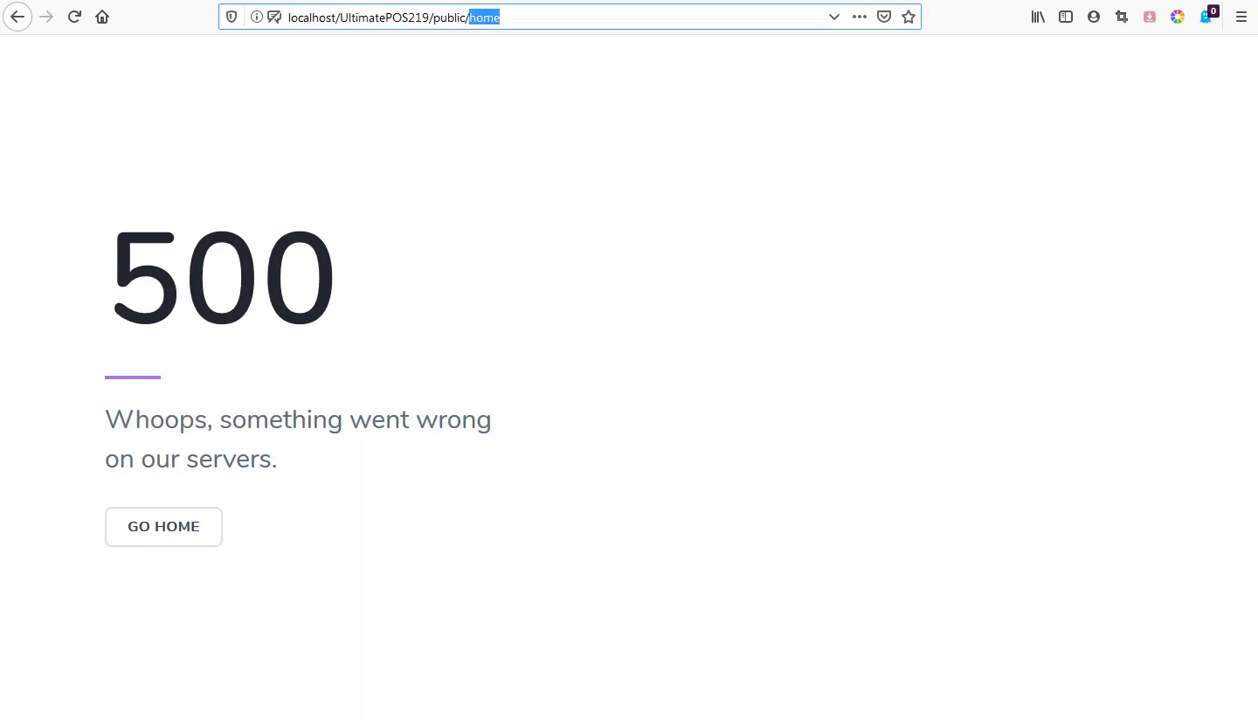
pyautogui.write('es')
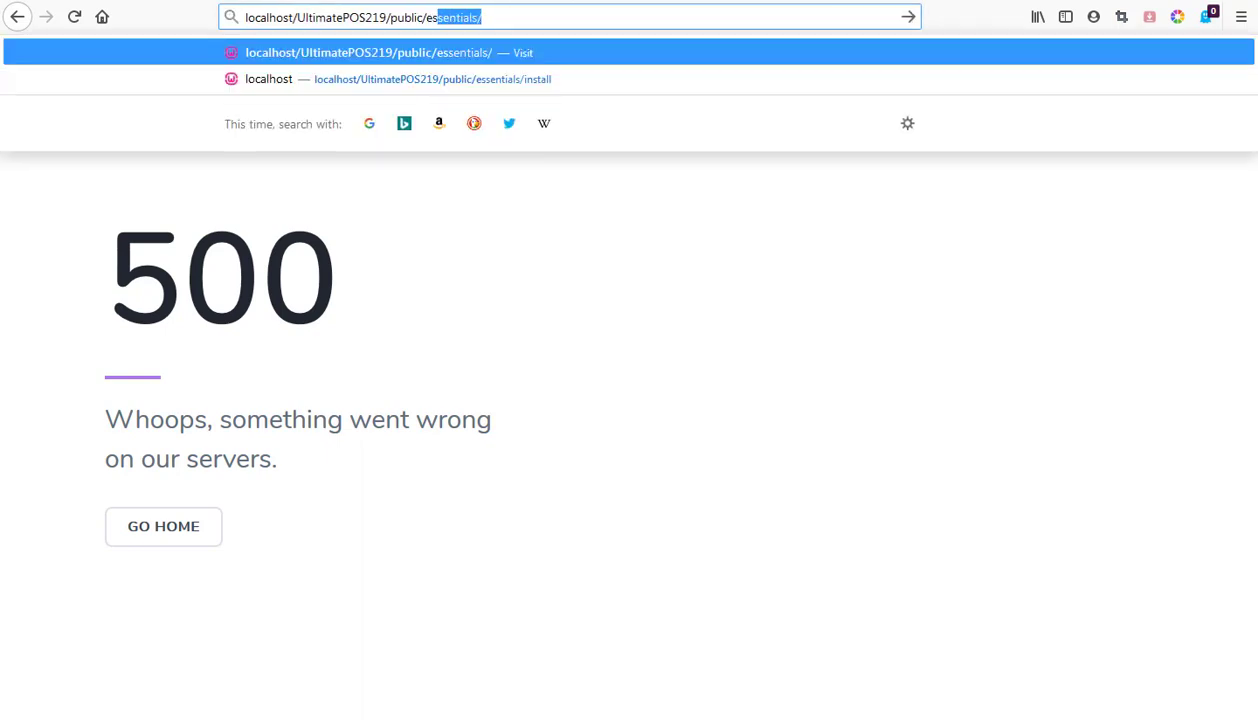
pyautogui.press('Right')
pyautogui.write('in')
pyautogui.press('Right')
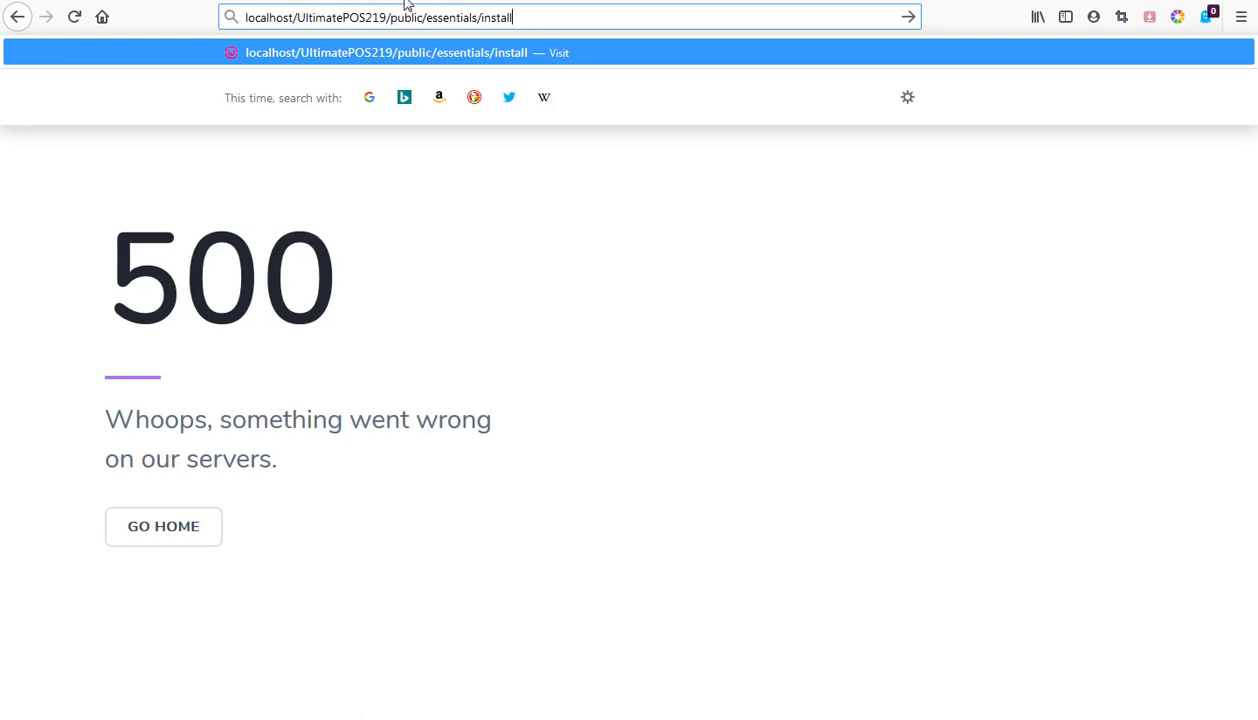
pyautogui.moveTo(423, 16); pyautogui.dragTo(188, 25)
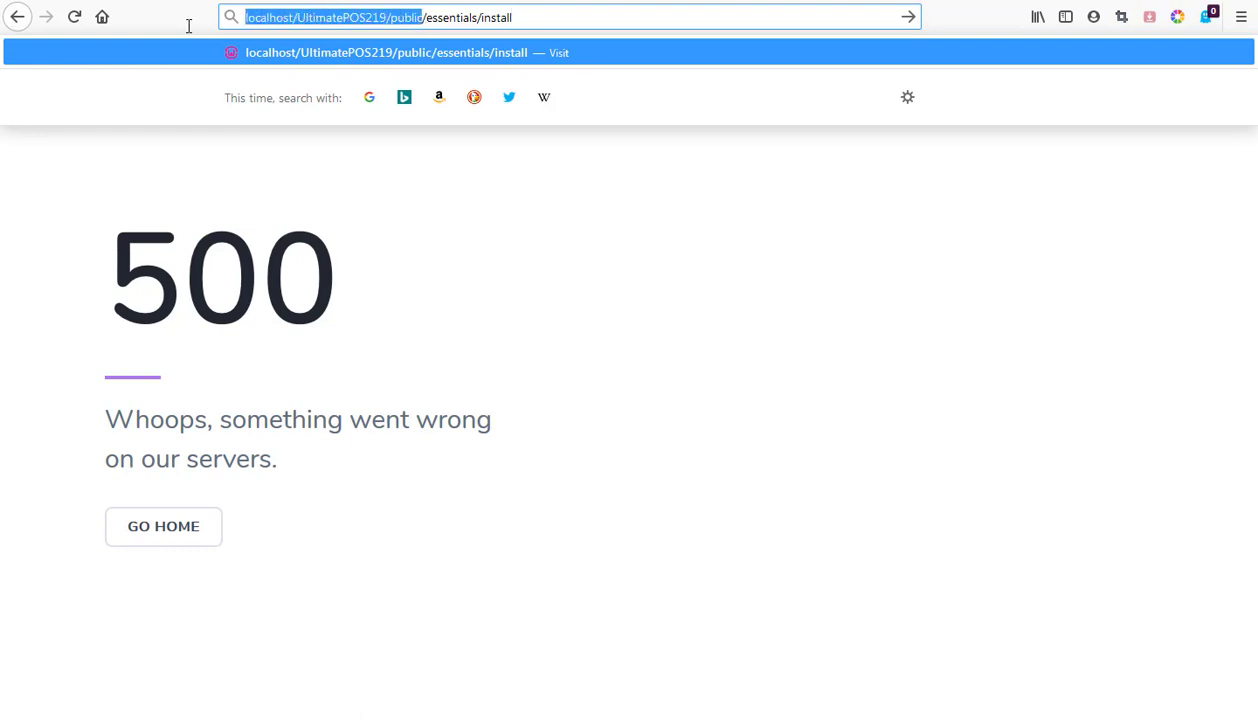
pyautogui.write('your')
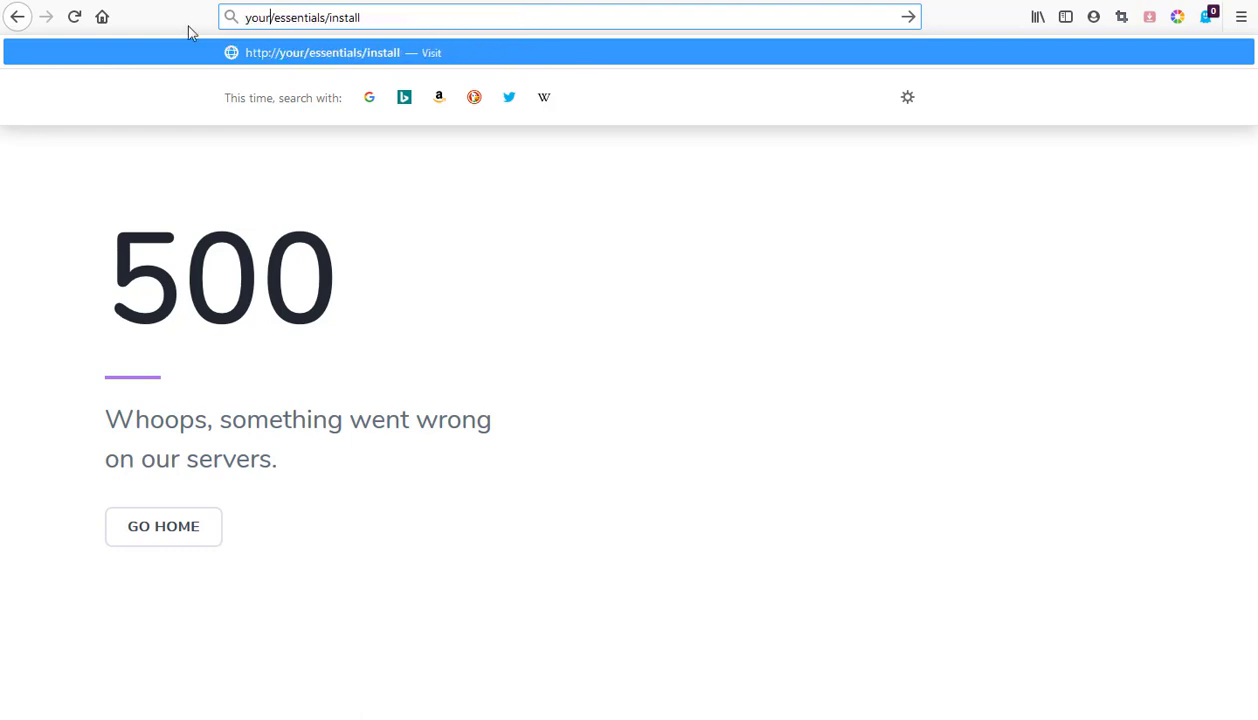
pyautogui.write('domain')
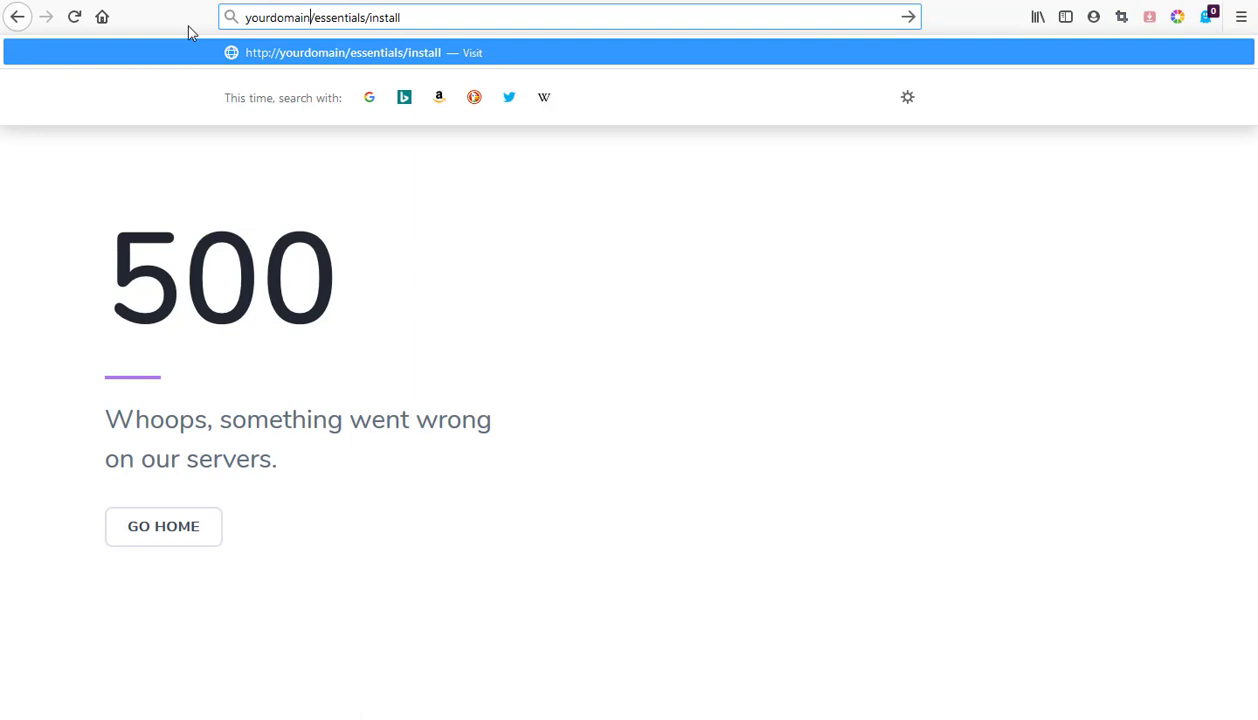
pyautogui.write('.com')
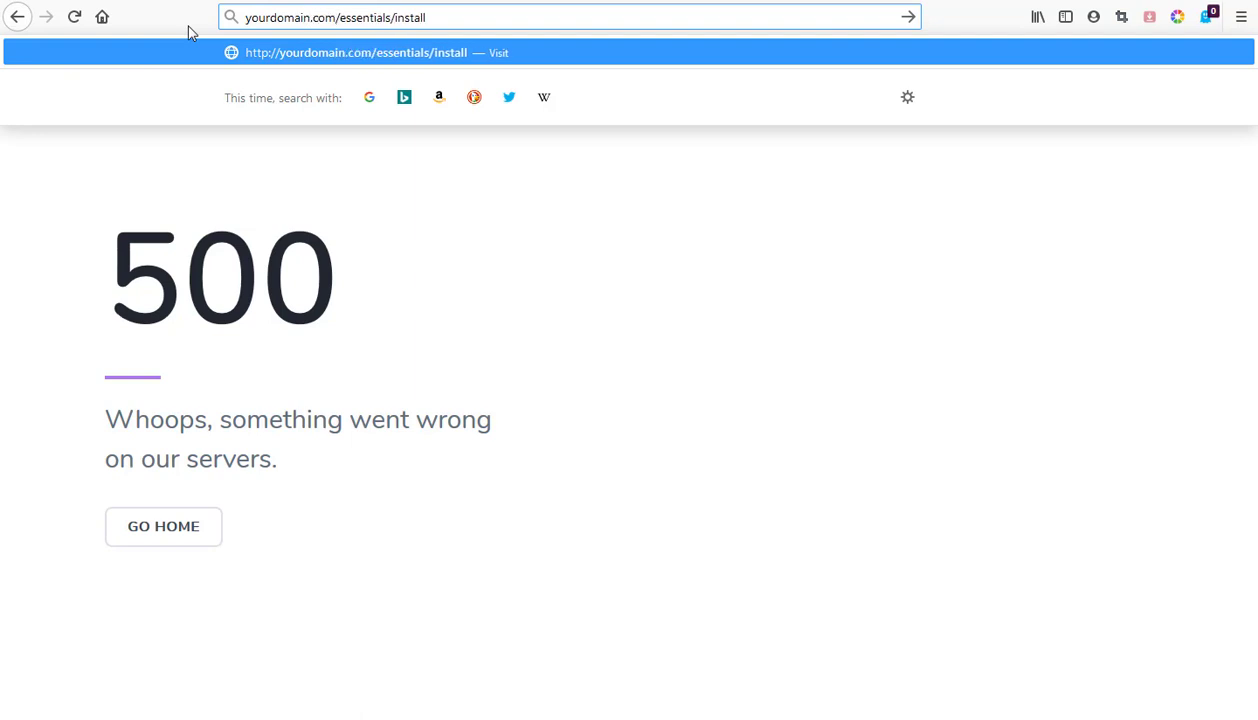
pyautogui.hotkey('ctrl', 'z')
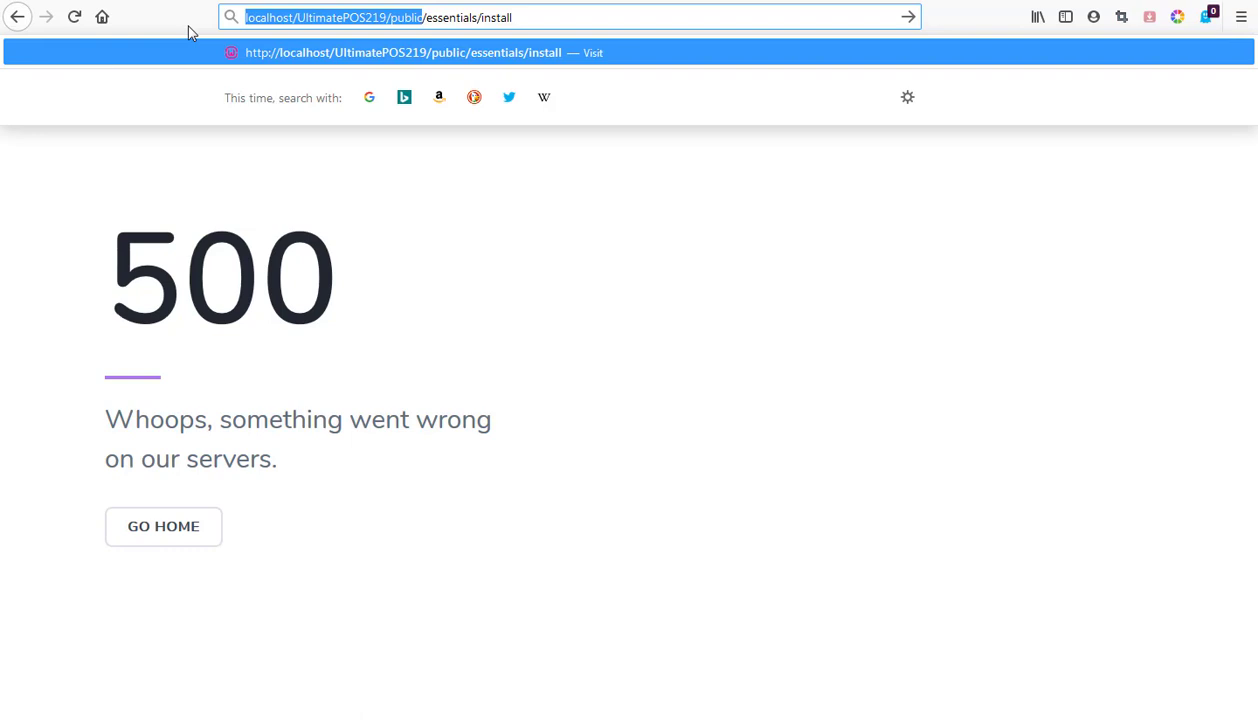
# Load the essentials/install address to run the Essentials module installation.
pyautogui.press('Return')
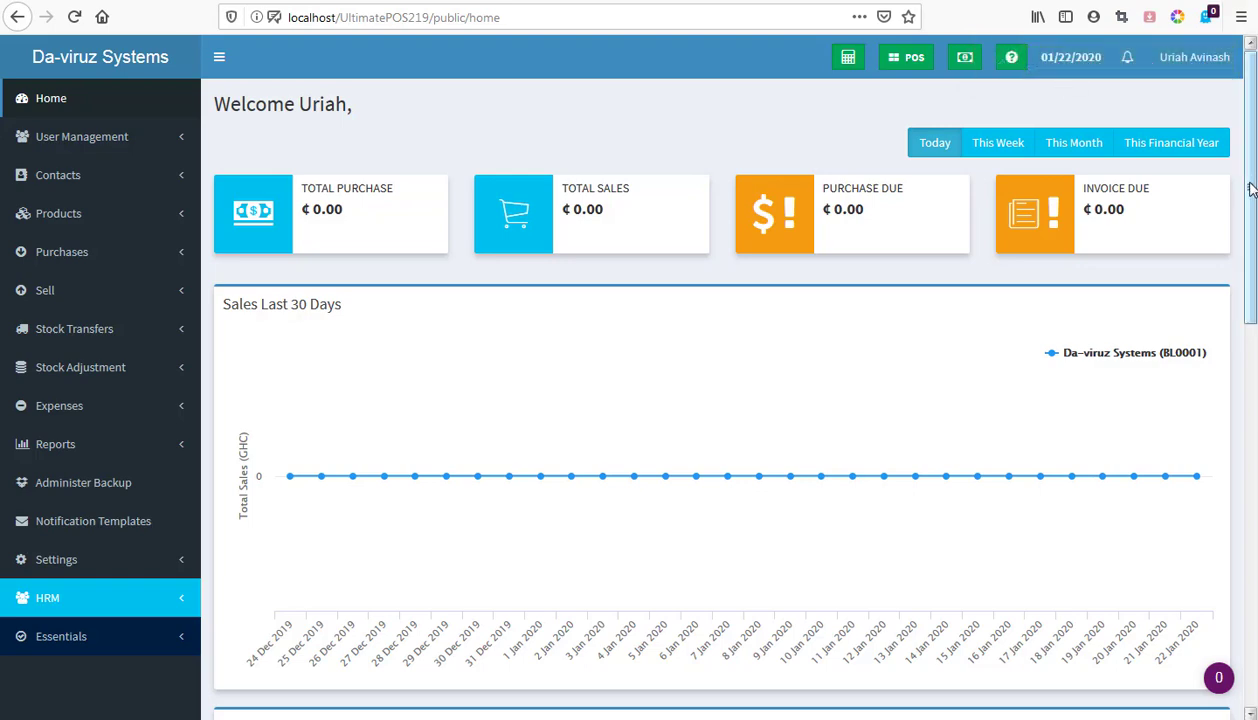
# Look through the HRM and Essentials entries in the site's navigation, and open the HRM Settings page.
pyautogui.moveTo(1250, 187); pyautogui.dragTo(1250, 350)
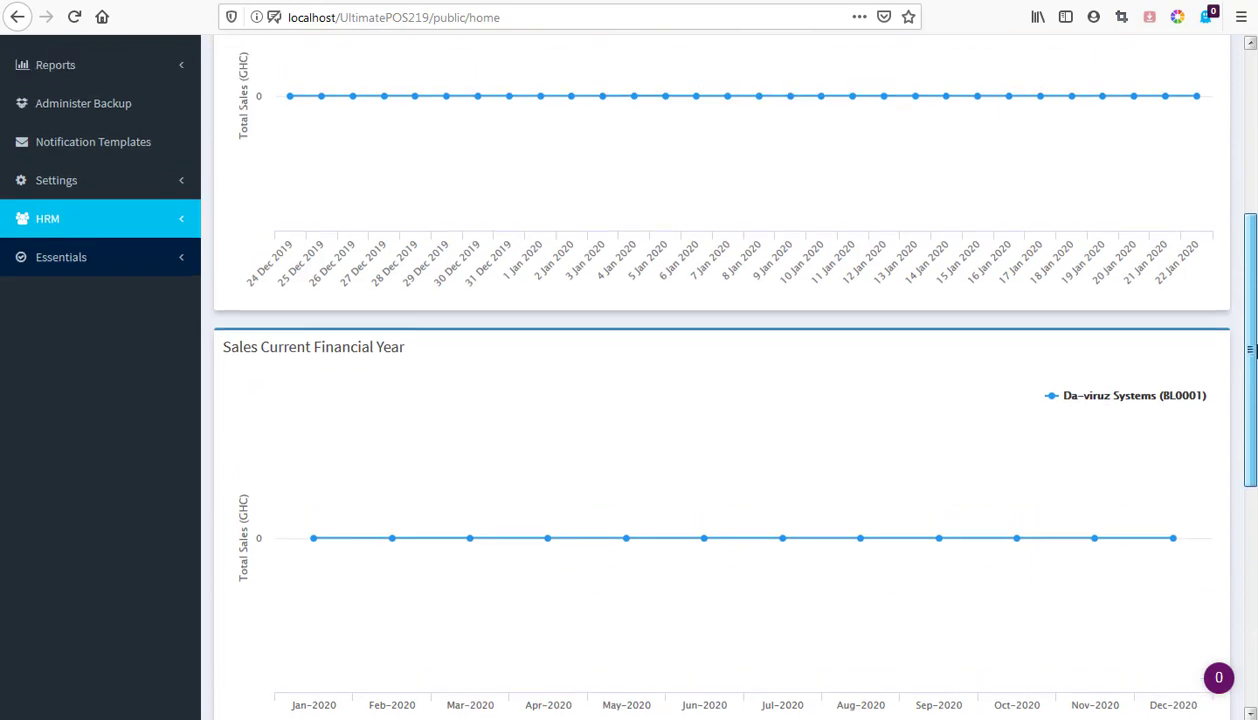
pyautogui.click(178, 220)
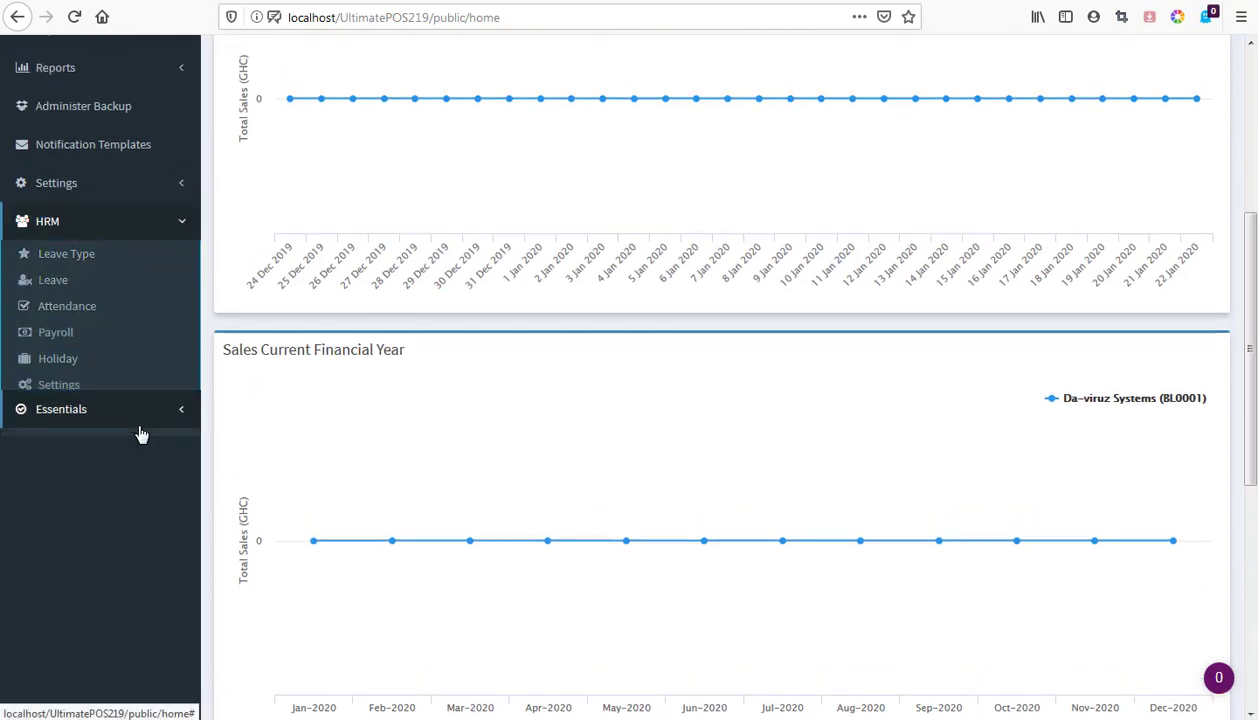
pyautogui.click(138, 423)
pyautogui.click(132, 230)
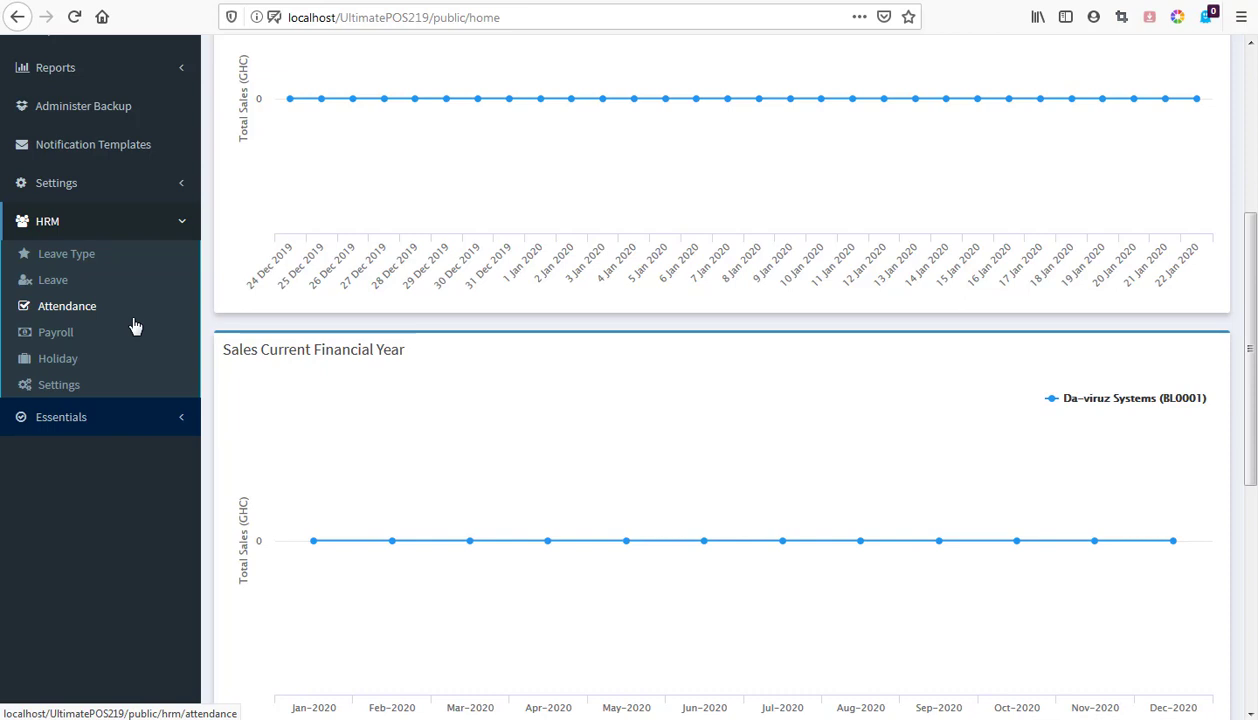
pyautogui.click(74, 385)
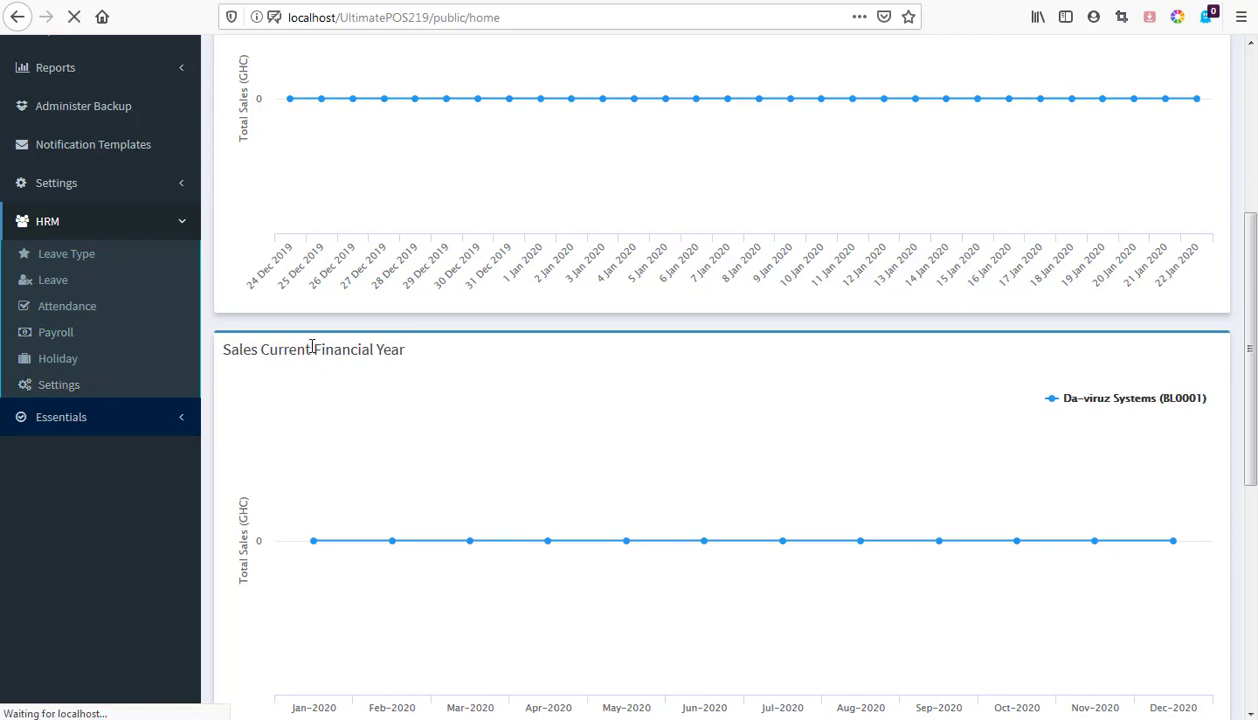